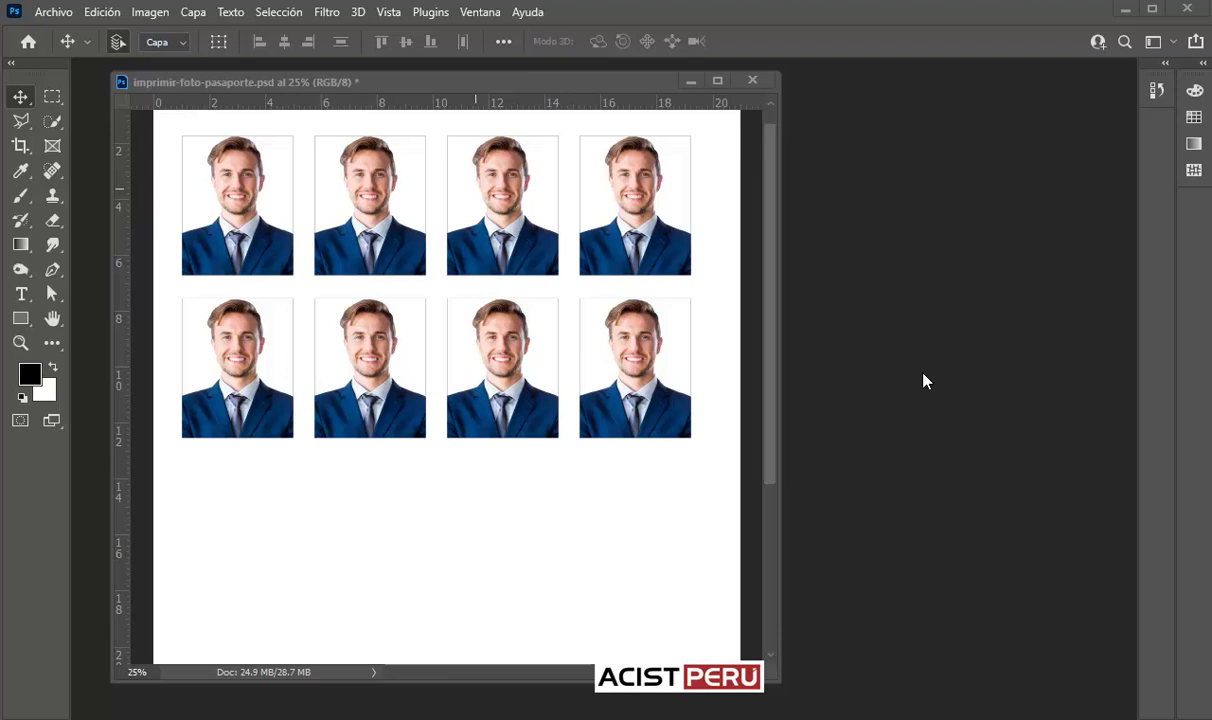
- Close the finished imprimir-foto-pasaporte.psd sheet of eight passport photos
{"action": "left_click", "coordinate": [752, 80]}
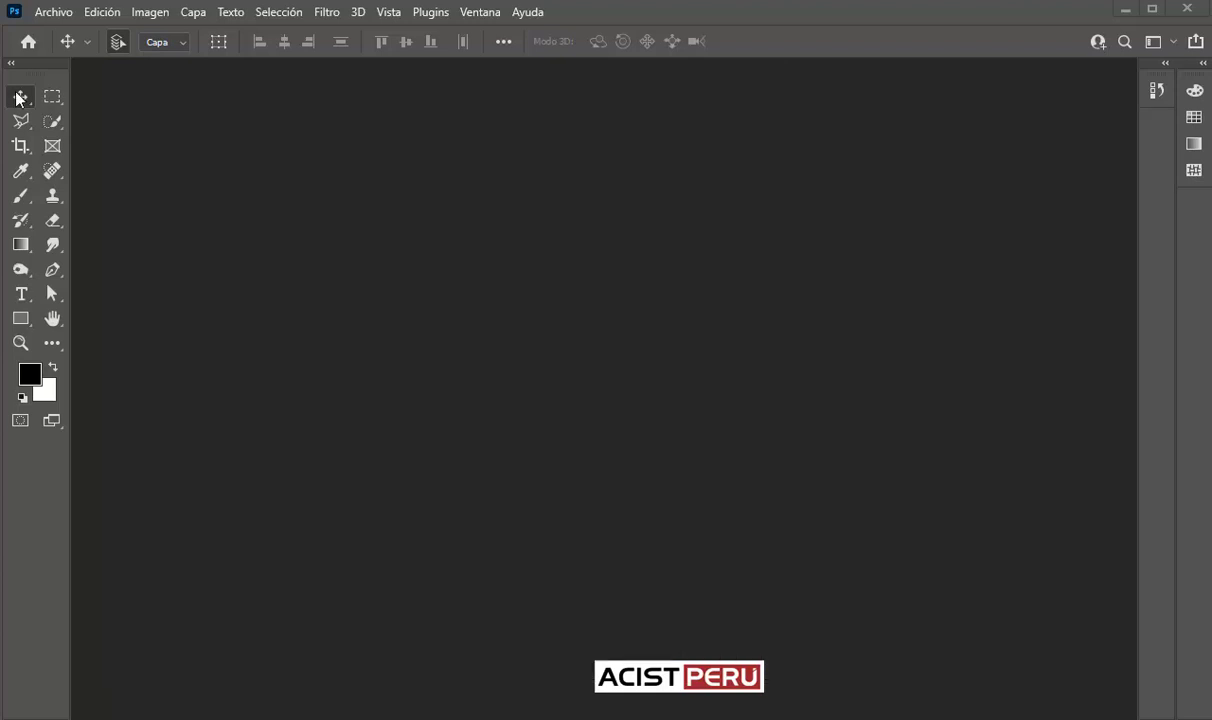
- Create a new A4 print document (210 × 297 mm, 300 ppp) in RGB colour
{"action": "left_click", "coordinate": [50, 12]}
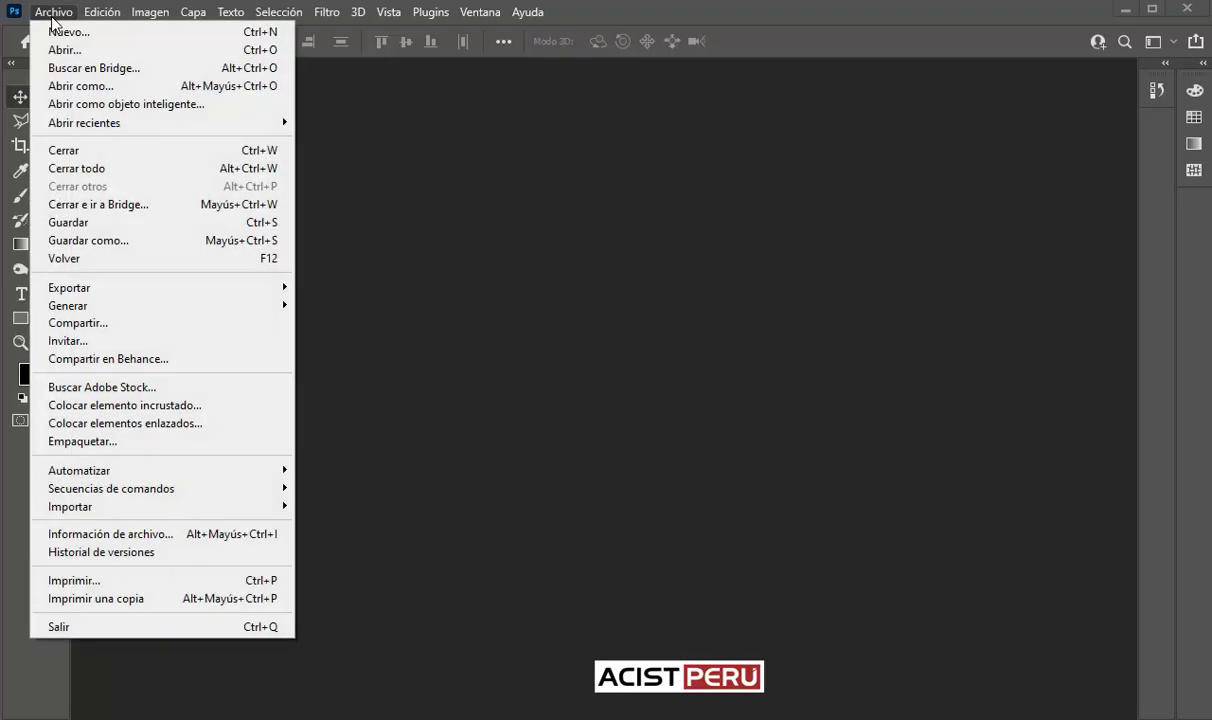
{"action": "left_click", "coordinate": [242, 33]}
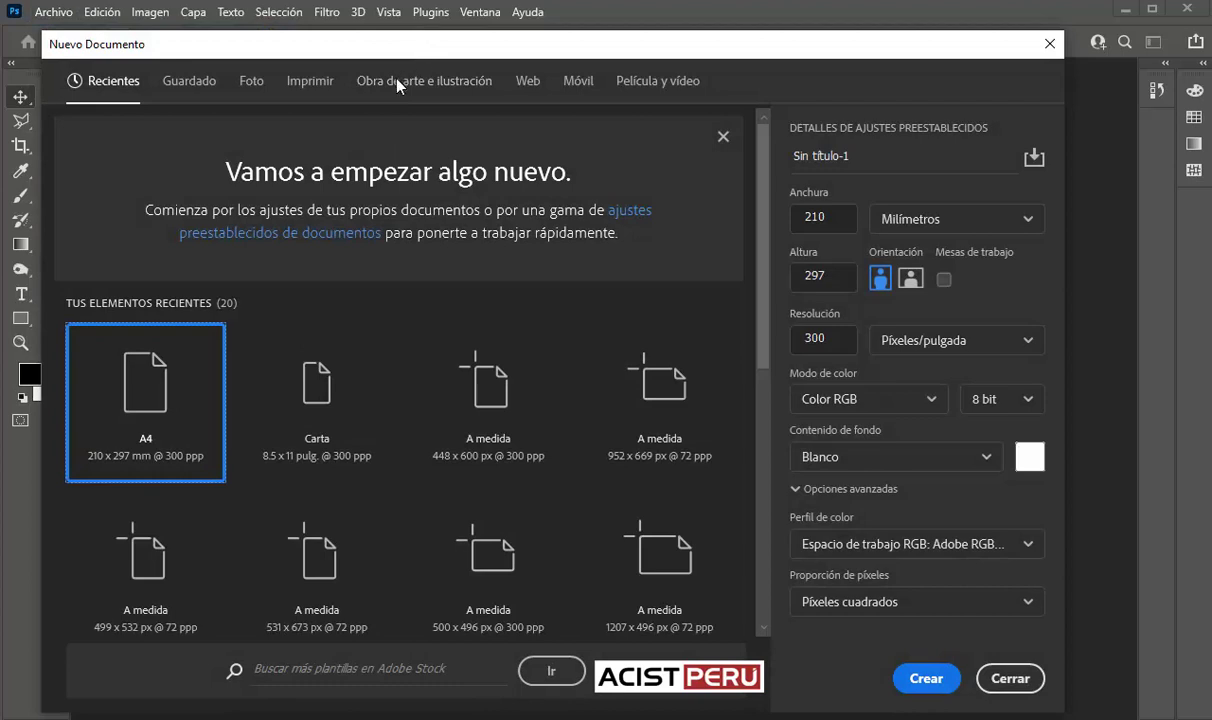
{"action": "left_click", "coordinate": [306, 84]}
{"action": "left_click", "coordinate": [652, 205]}
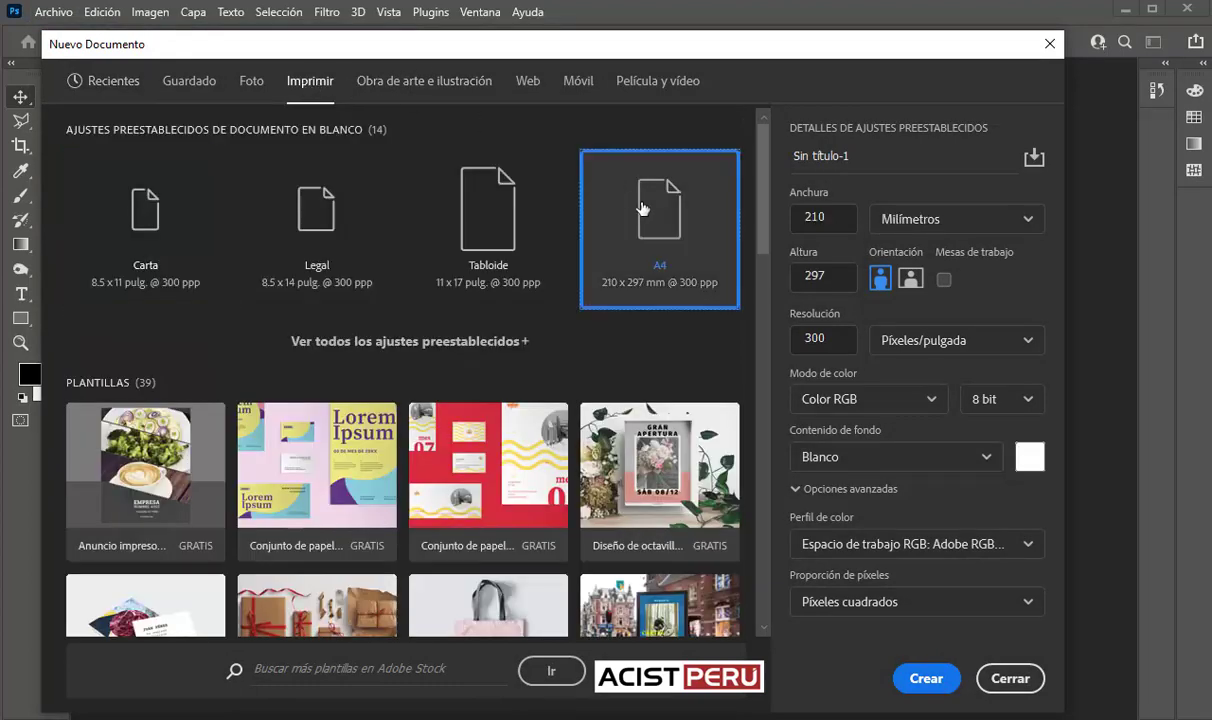
{"action": "double_click", "coordinate": [820, 337]}
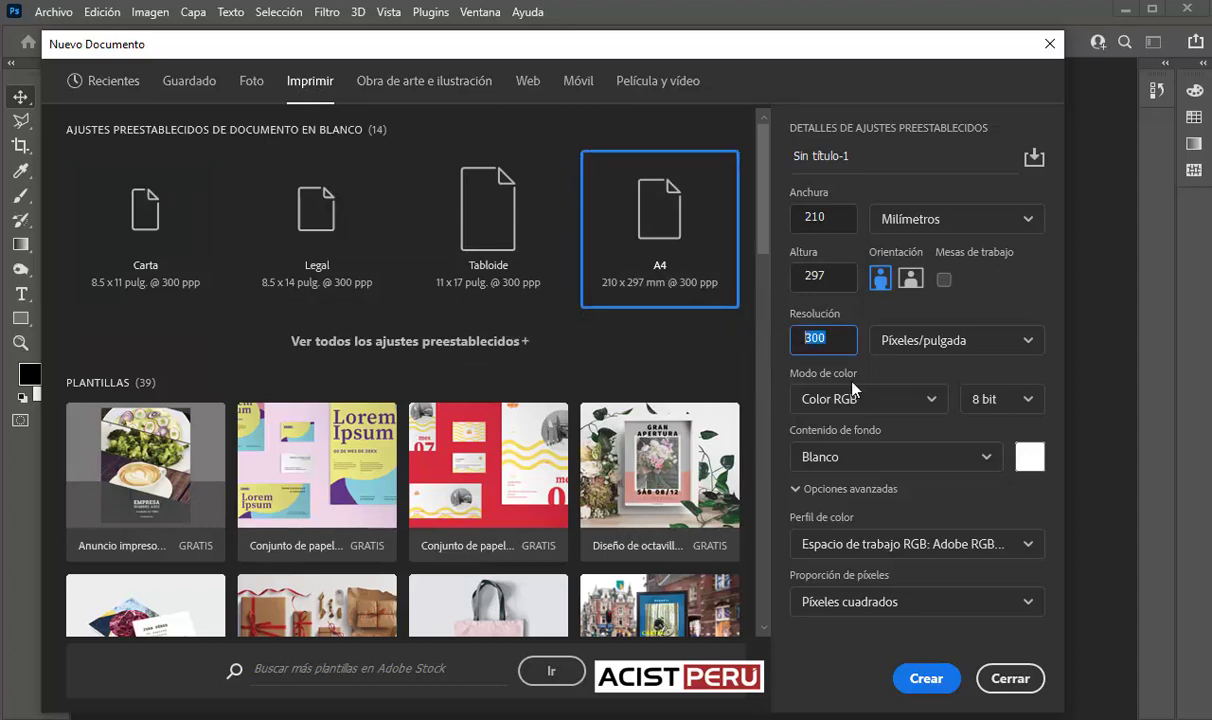
{"action": "left_click", "coordinate": [909, 405]}
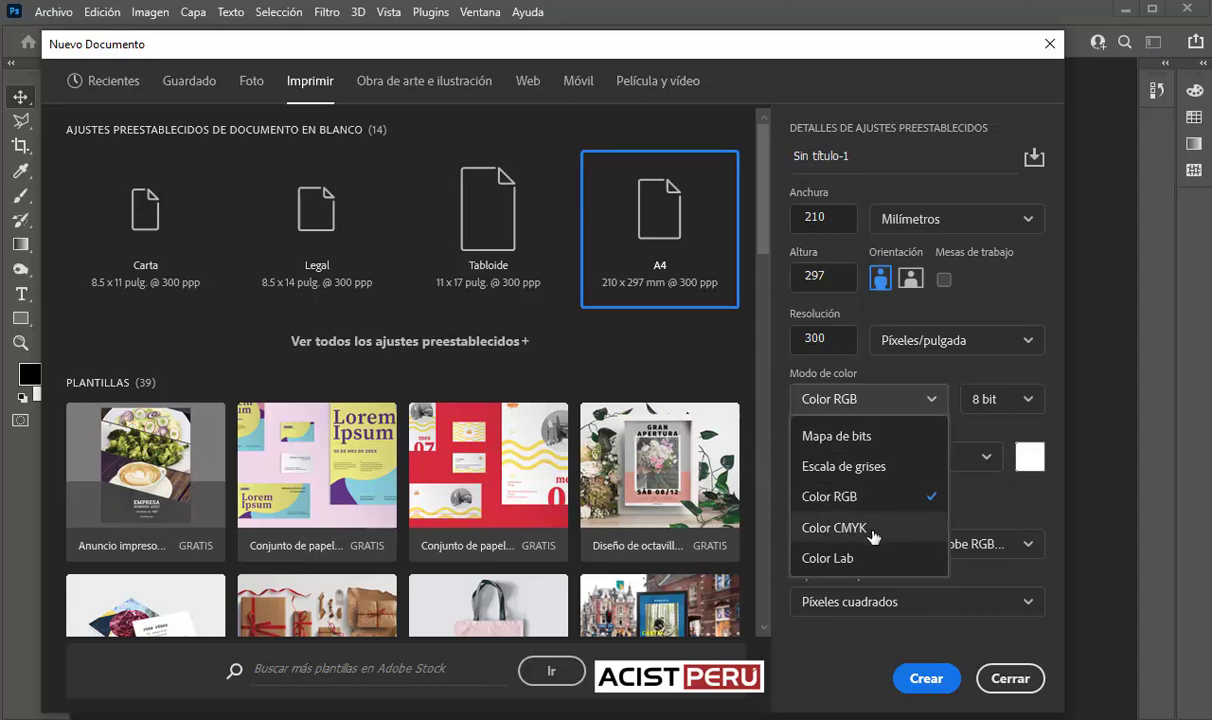
{"action": "left_click", "coordinate": [810, 392]}
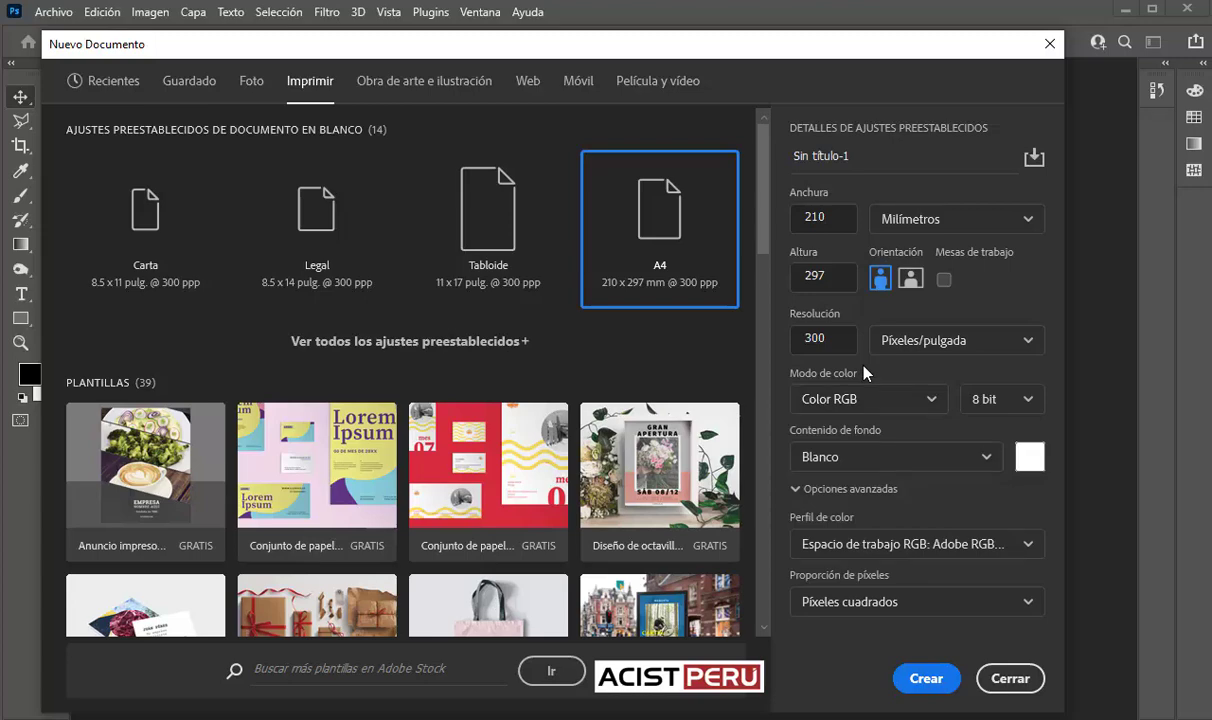
{"action": "left_click", "coordinate": [927, 684]}
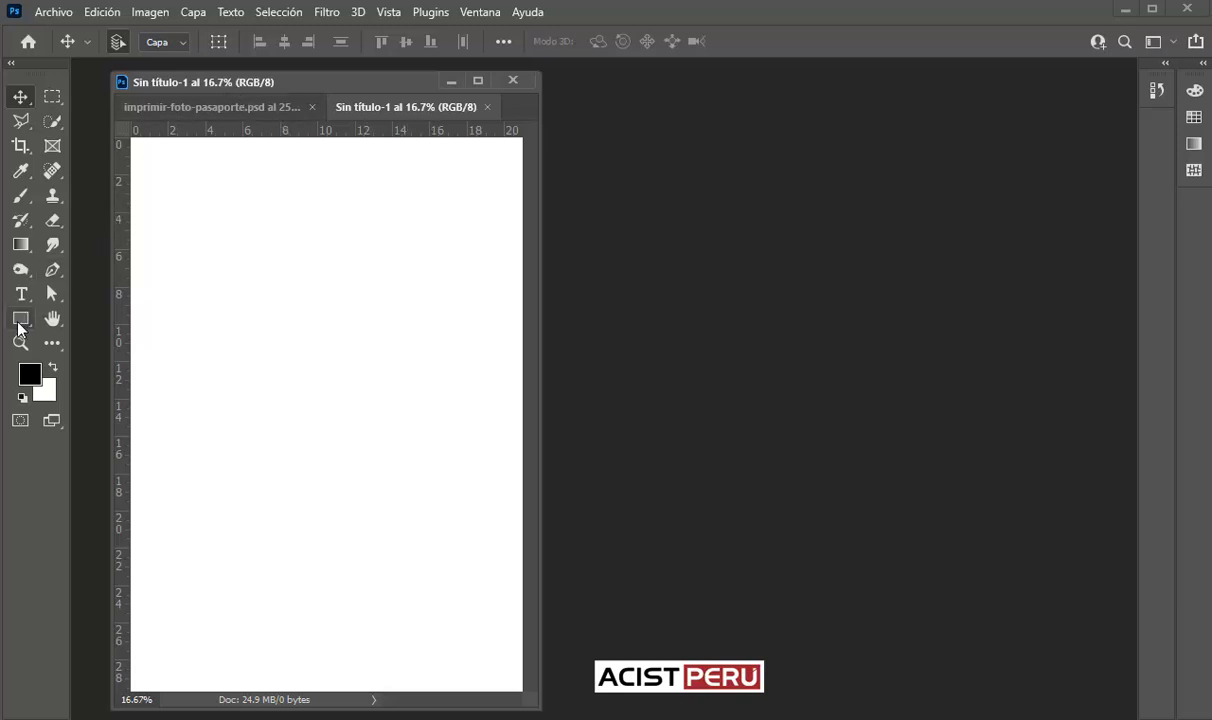
- With the Rectangle tool, enter an exact size of 4 cm wide by 5 cm tall
{"action": "left_click", "coordinate": [20, 320]}
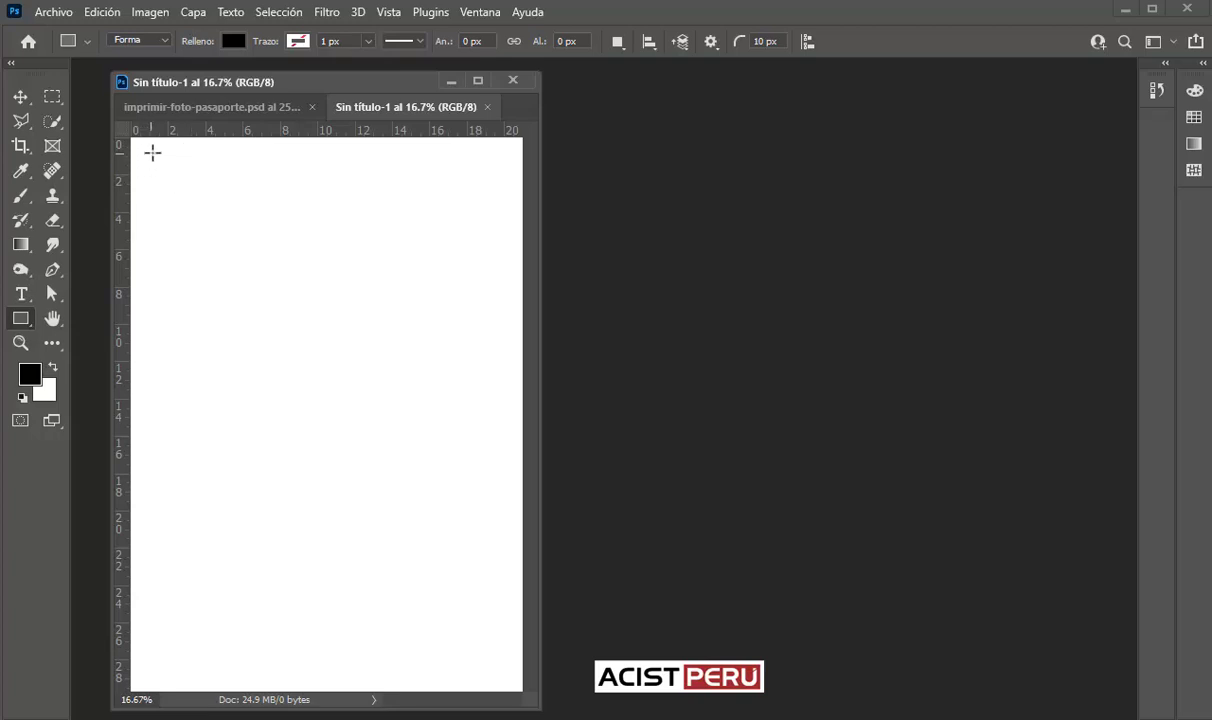
{"action": "left_click", "coordinate": [151, 160]}
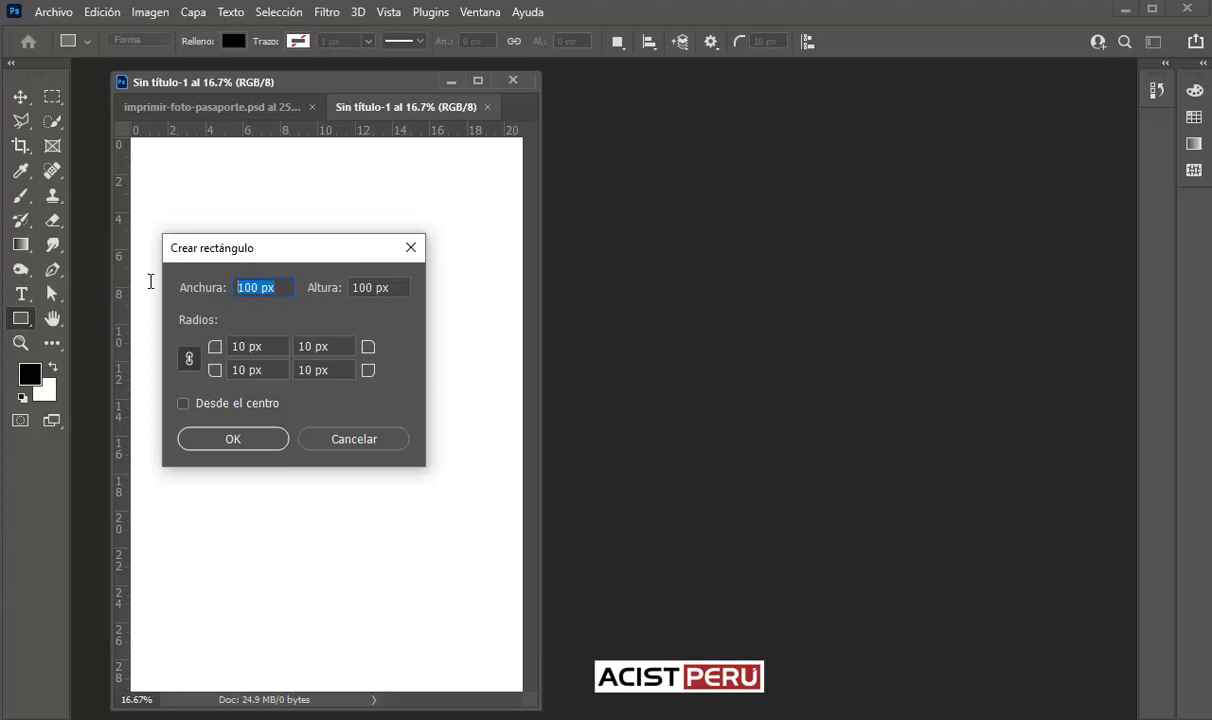
{"action": "type", "text": "4cm"}
{"action": "key", "text": "Tab"}
{"action": "type", "text": "5"}
{"action": "type", "text": " cm"}
- Create the 4 × 5 cm rectangle with a black outline and white fill
{"action": "left_click", "coordinate": [220, 440]}
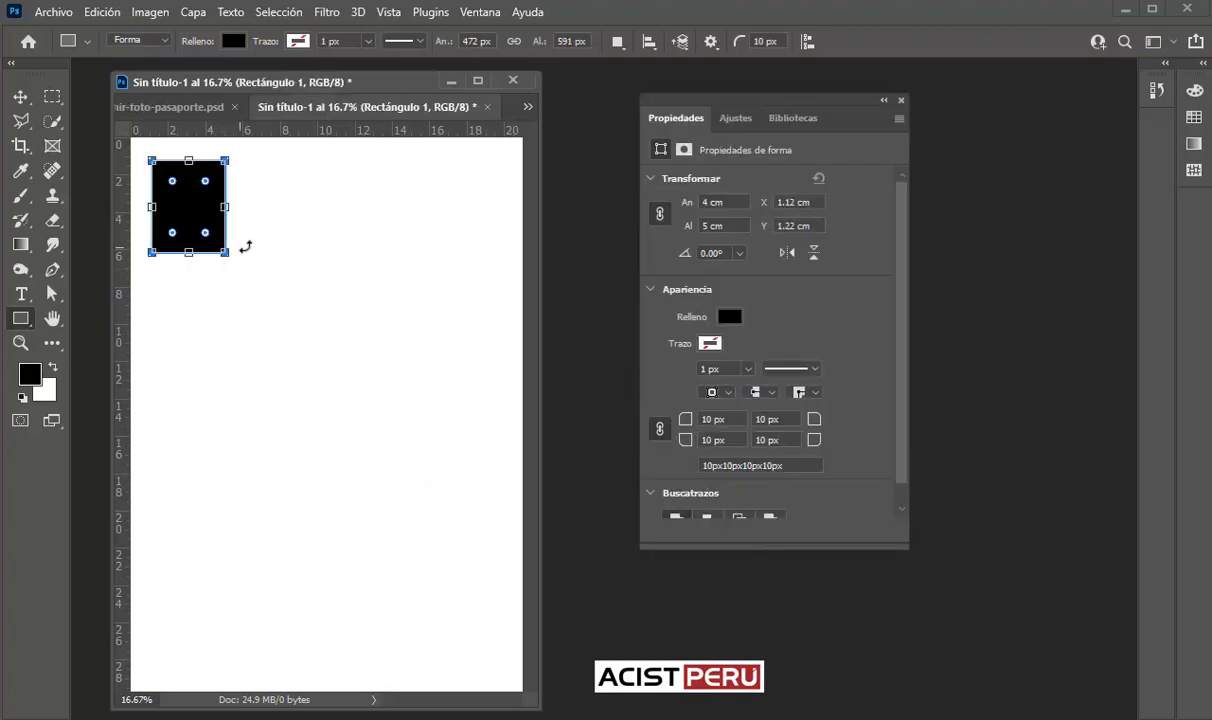
{"action": "left_click", "coordinate": [710, 343]}
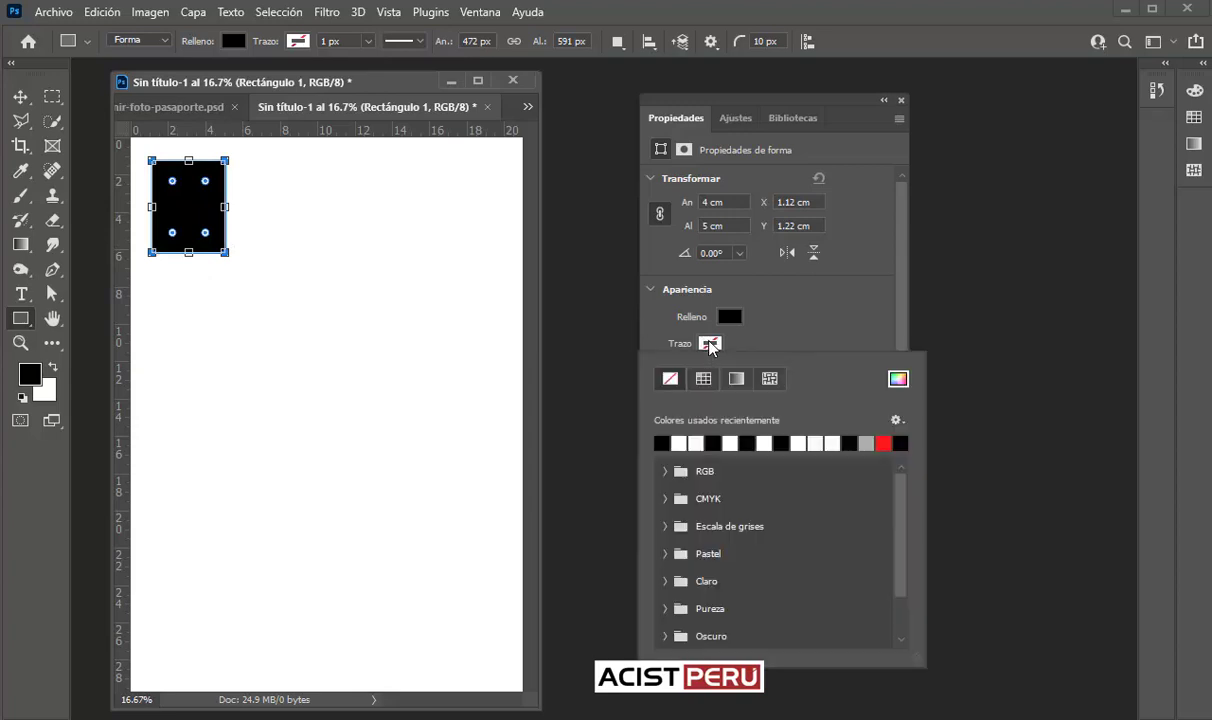
{"action": "left_click", "coordinate": [662, 443]}
{"action": "left_click", "coordinate": [787, 105]}
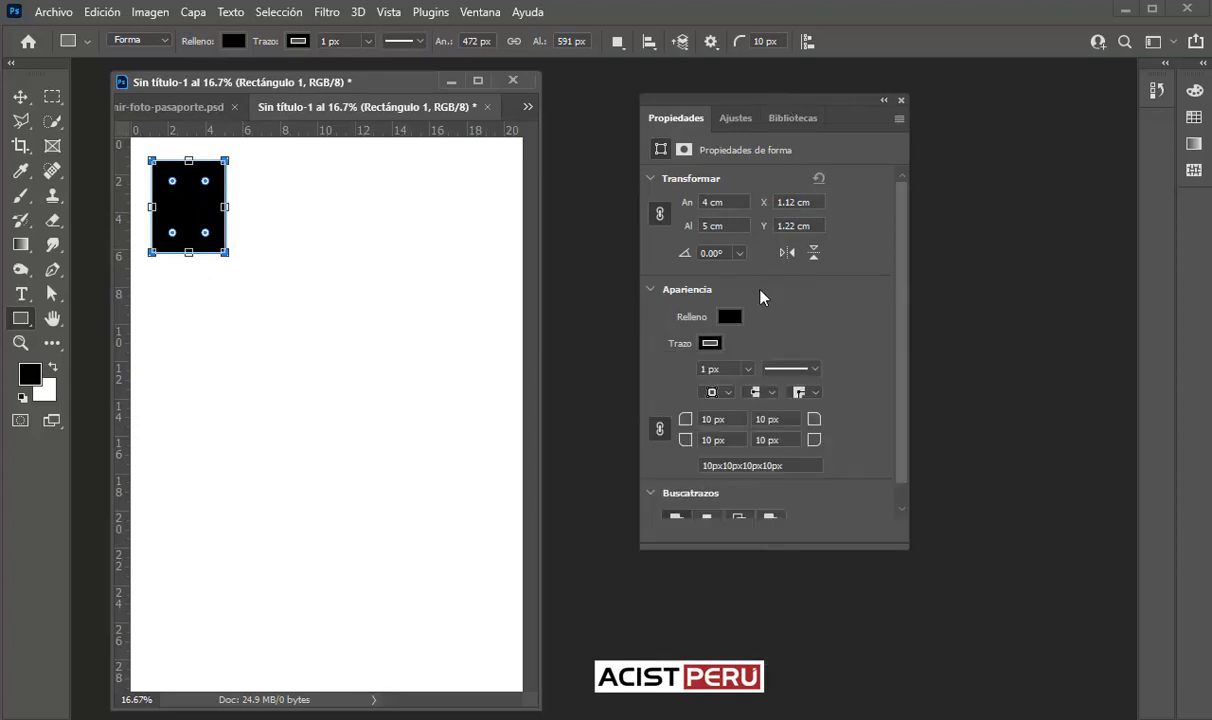
{"action": "left_click", "coordinate": [729, 316]}
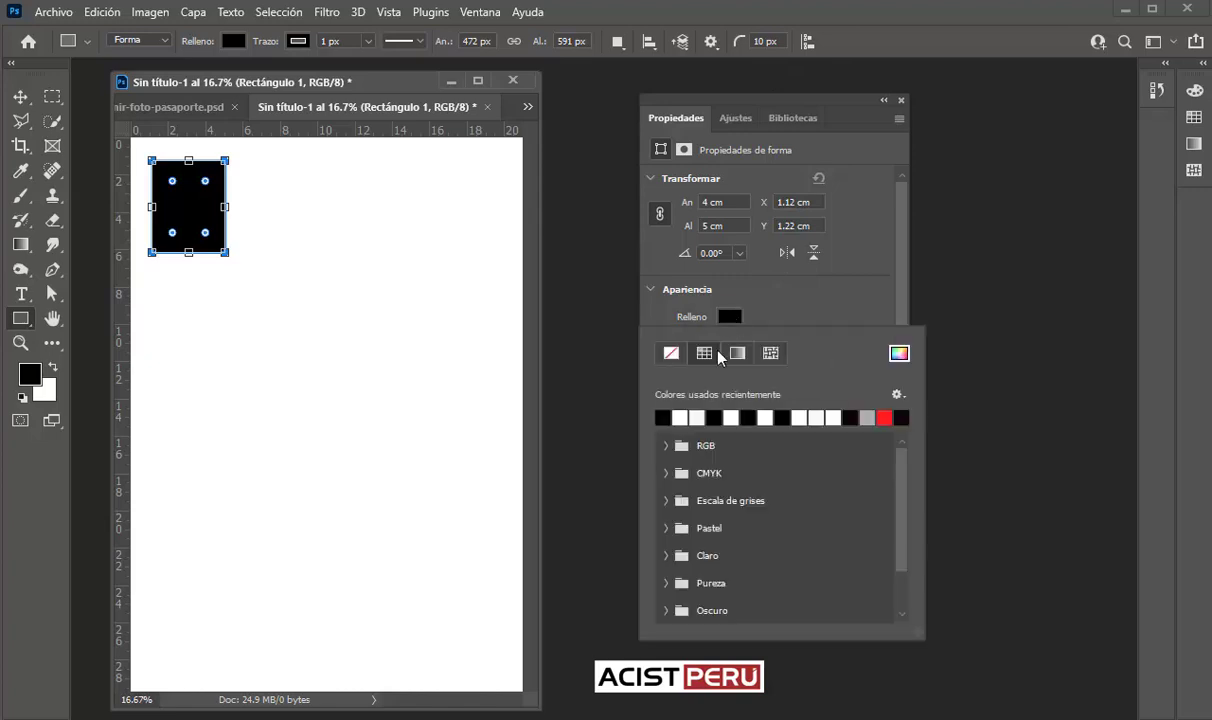
{"action": "left_click", "coordinate": [681, 417]}
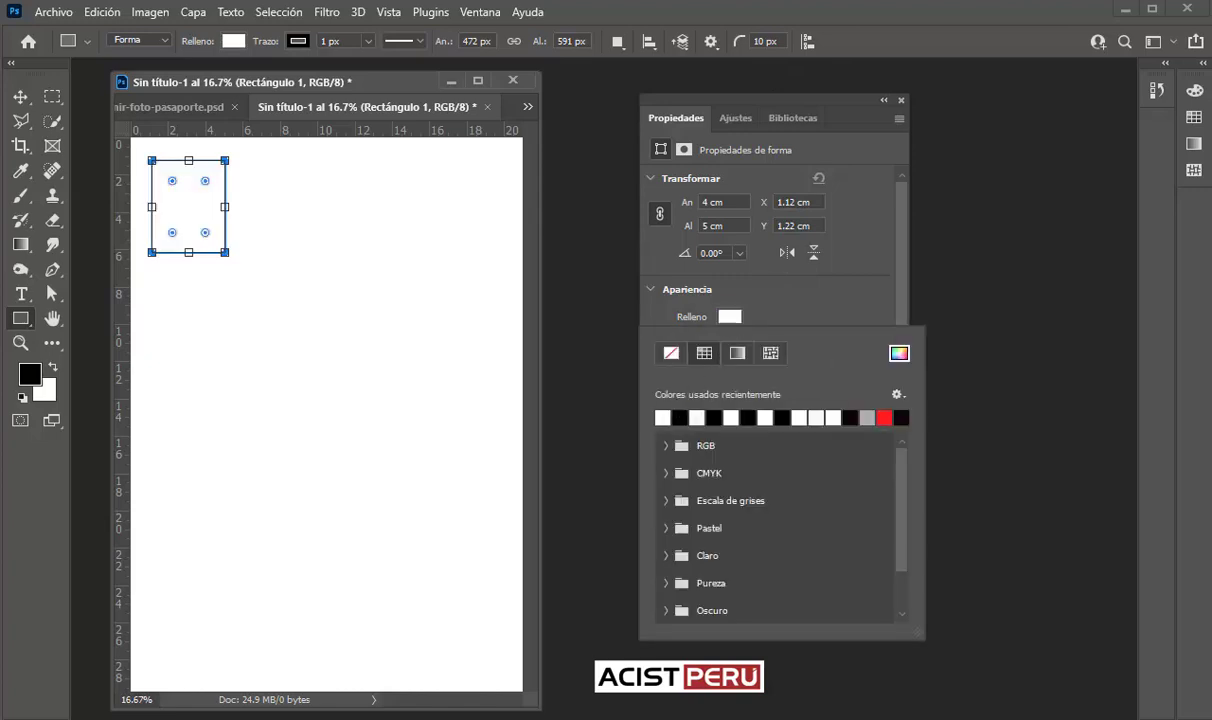
{"action": "left_click", "coordinate": [21, 97]}
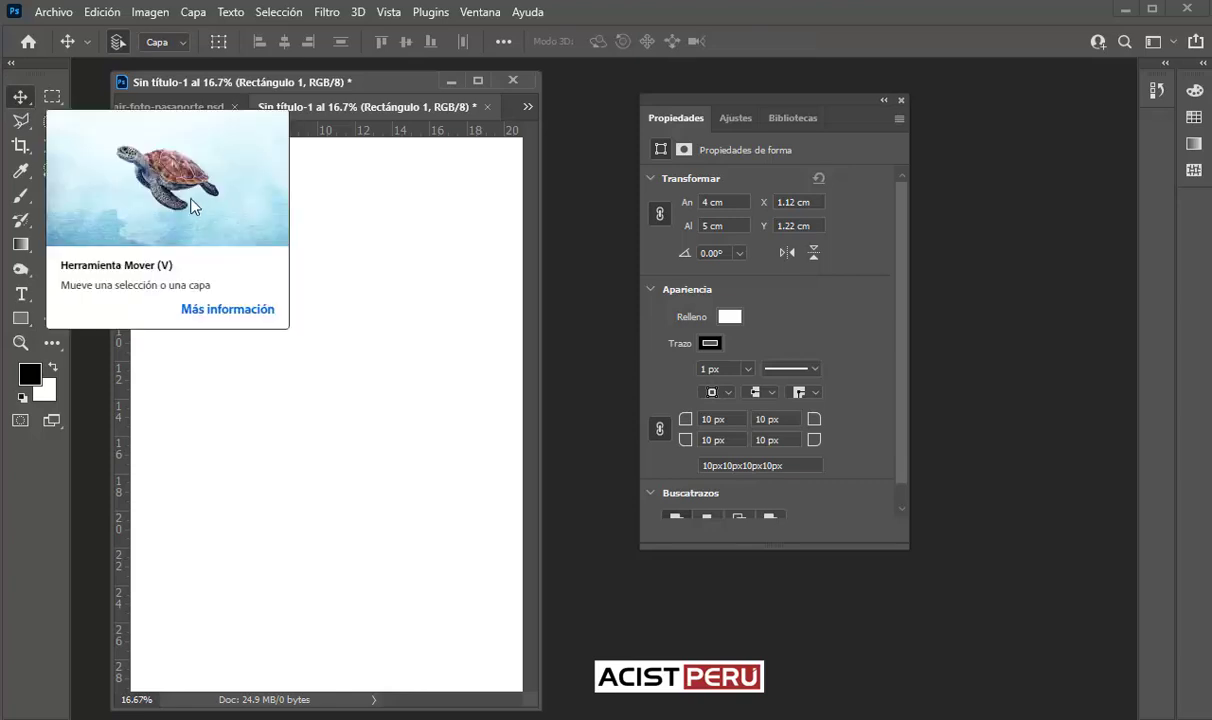
- Move Rectángulo 1 to about 0.91, 1.62 cm and convert it to a smart object
{"action": "mouse_move", "coordinate": [211, 188]}
{"action": "left_mouse_down"}
{"action": "mouse_move", "coordinate": [220, 210]}
{"action": "mouse_move", "coordinate": [184, 211]}
{"action": "left_mouse_up"}
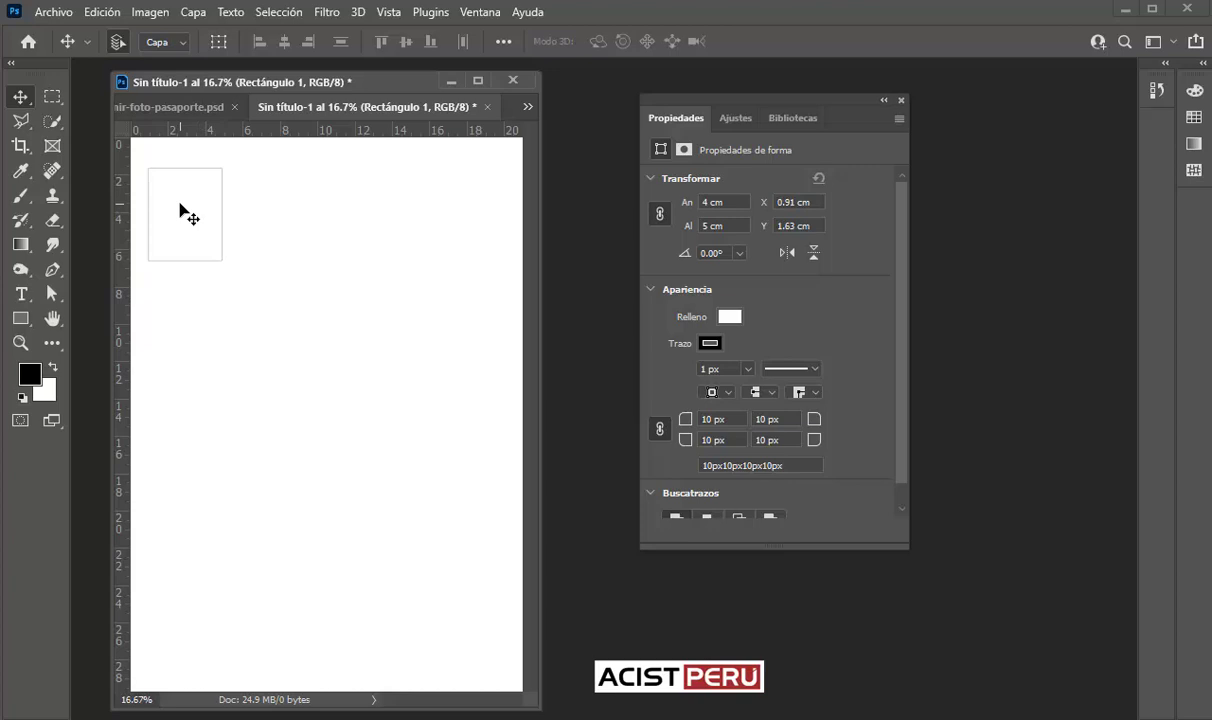
{"action": "left_click", "coordinate": [182, 203]}
{"action": "left_click", "coordinate": [192, 13]}
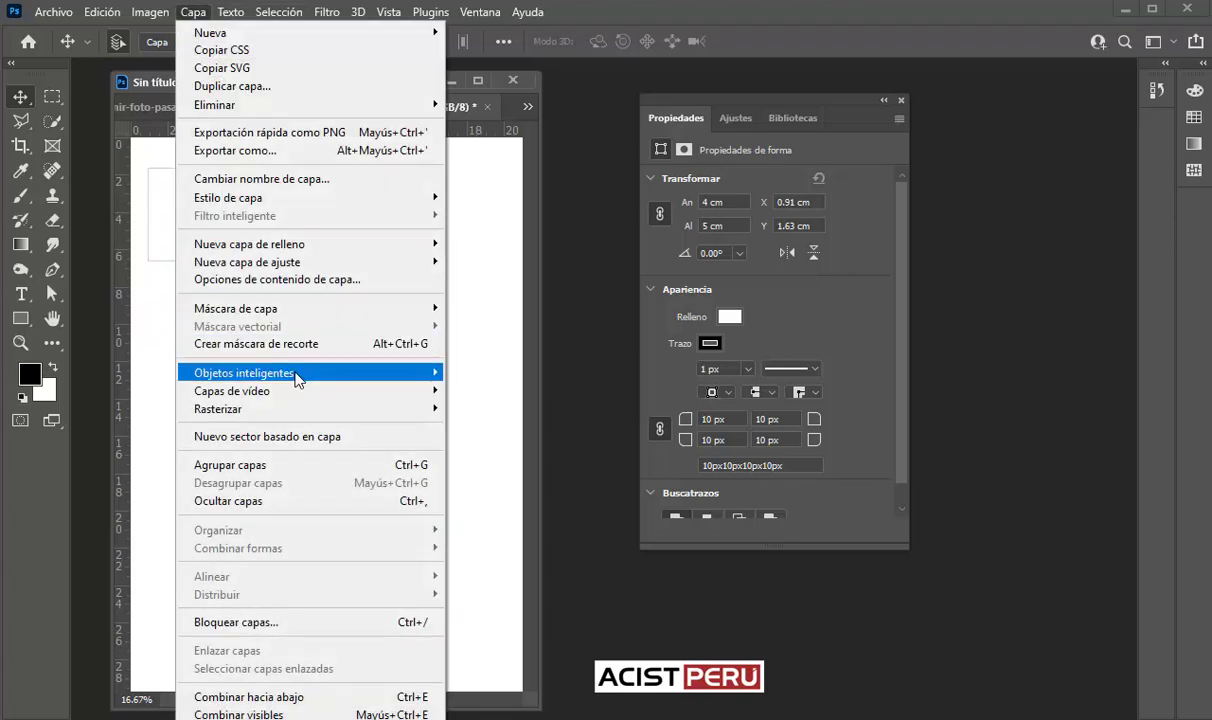
{"action": "mouse_move", "coordinate": [244, 372]}
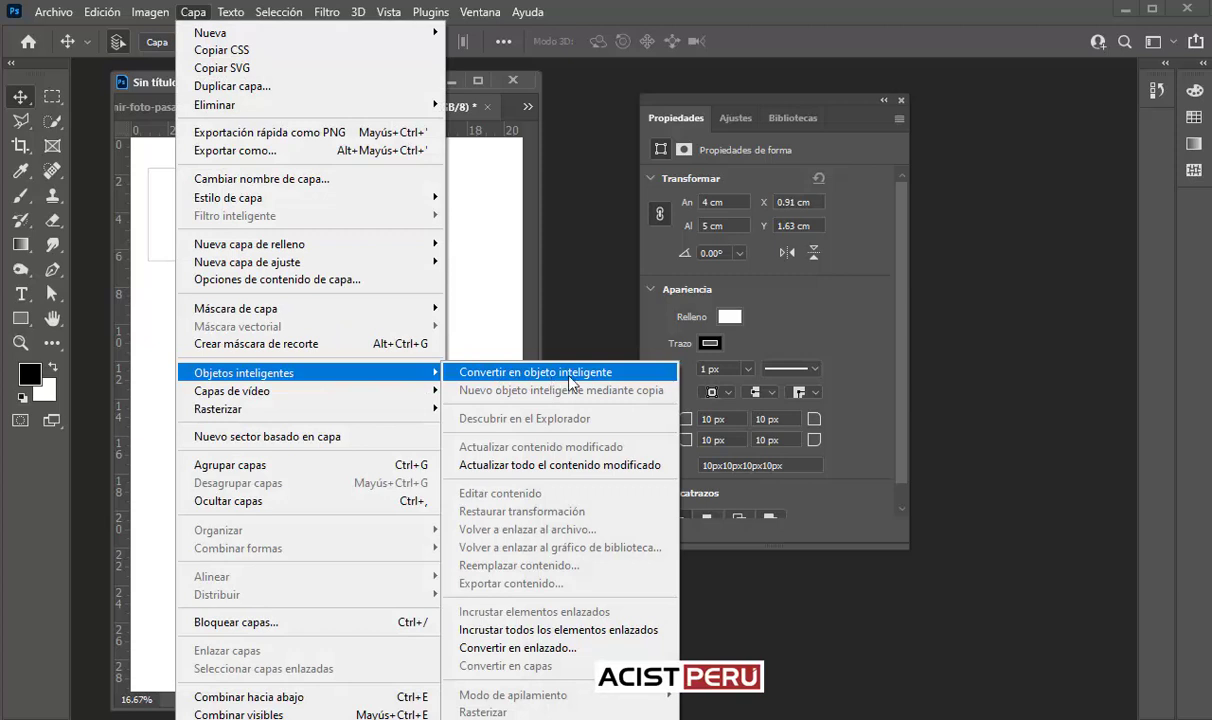
{"action": "left_click", "coordinate": [623, 381]}
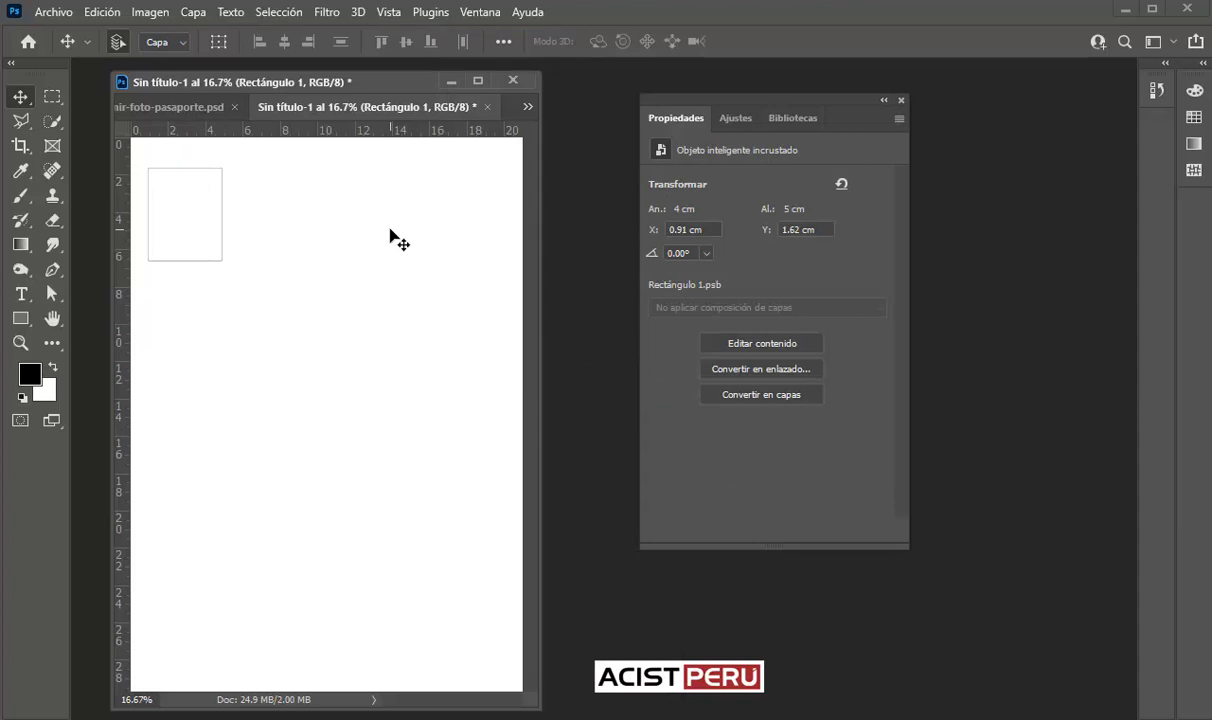
- Show the Layers panel and copy the rectangle into a row of four frames 0.82 cm apart
{"action": "key", "text": "F7"}
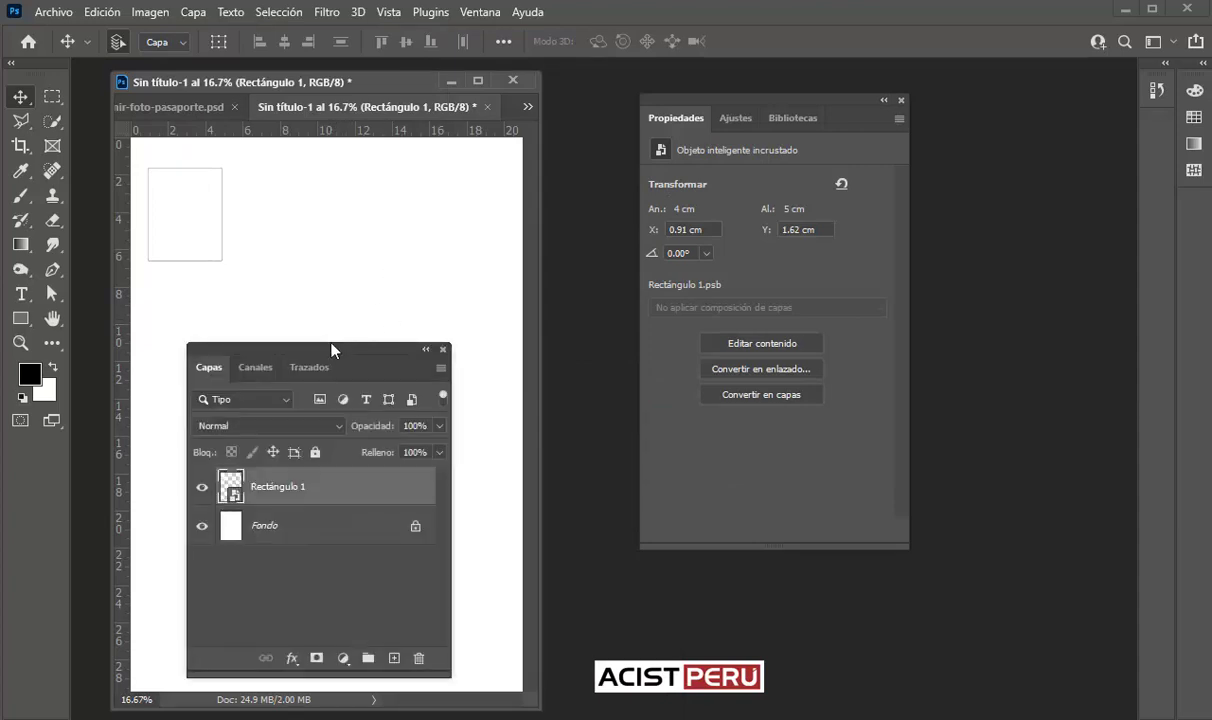
{"action": "left_click_drag", "start_coordinate": [333, 345], "coordinate": [414, 307]}
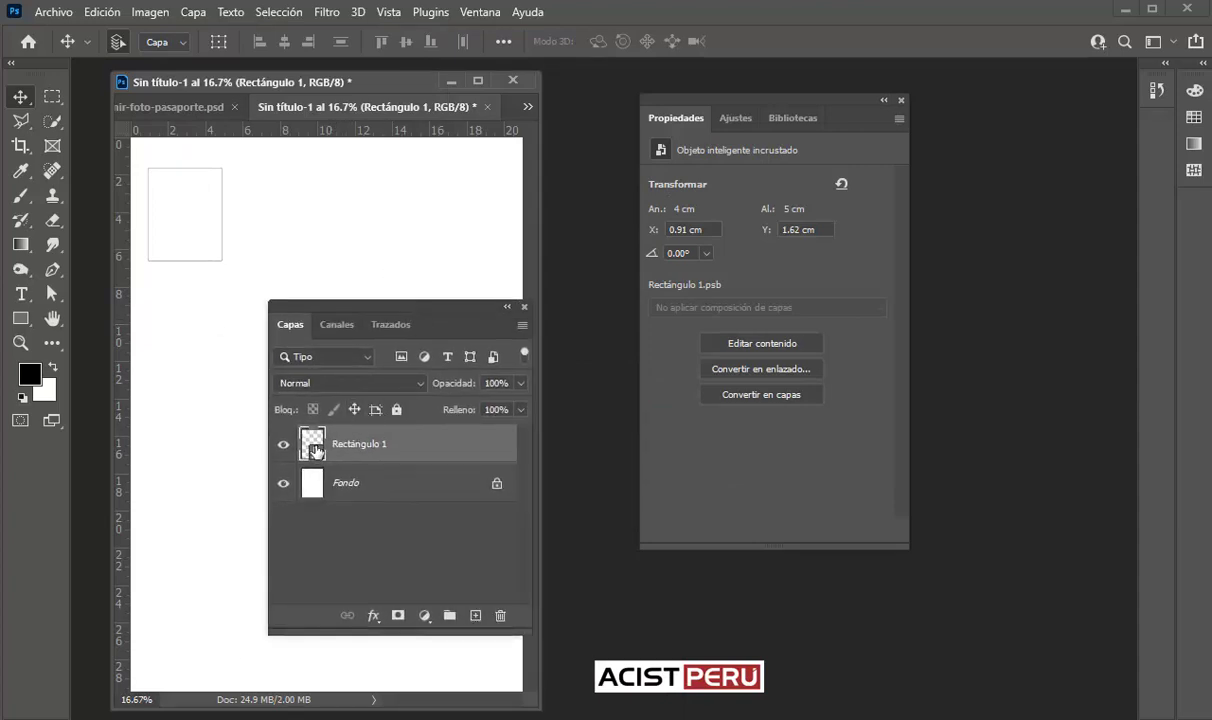
{"action": "mouse_move", "coordinate": [189, 198]}
{"action": "left_mouse_down"}
{"action": "mouse_move", "coordinate": [170, 198]}
{"action": "mouse_move", "coordinate": [170, 216]}
{"action": "mouse_move", "coordinate": [355, 216]}
{"action": "left_mouse_up"}
{"action": "left_click_drag", "start_coordinate": [355, 216], "coordinate": [352, 219]}
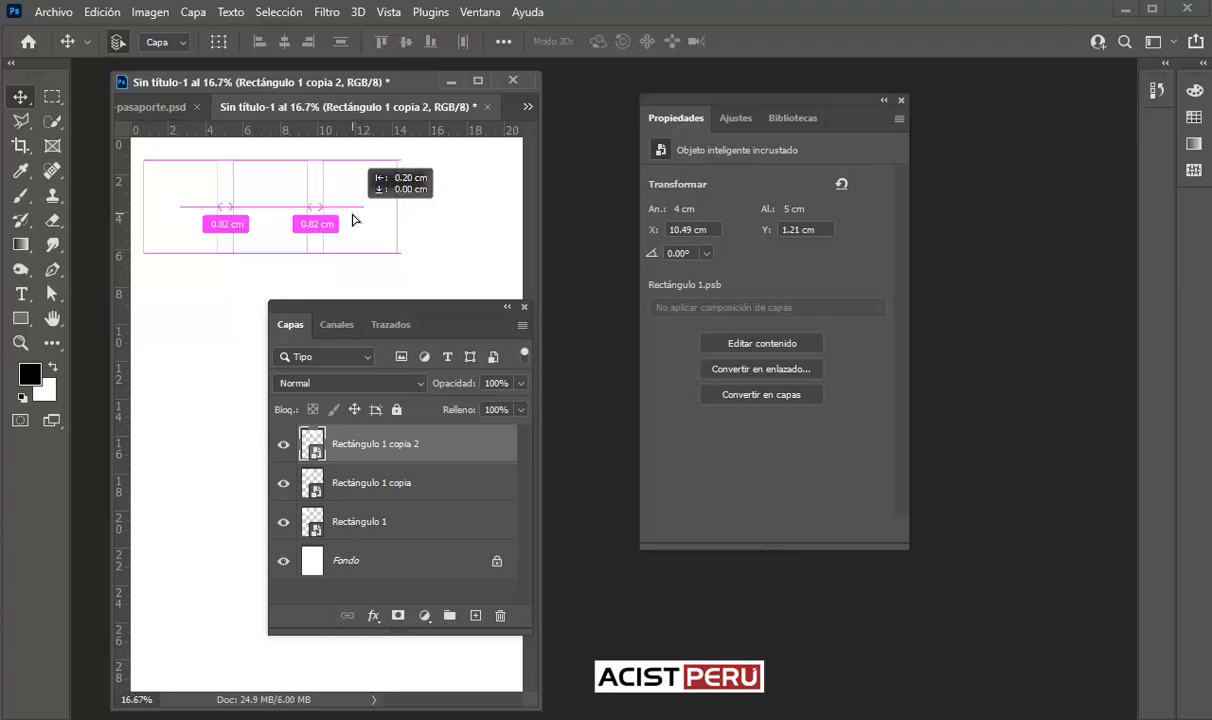
{"action": "left_click_drag", "start_coordinate": [352, 219], "coordinate": [437, 208]}
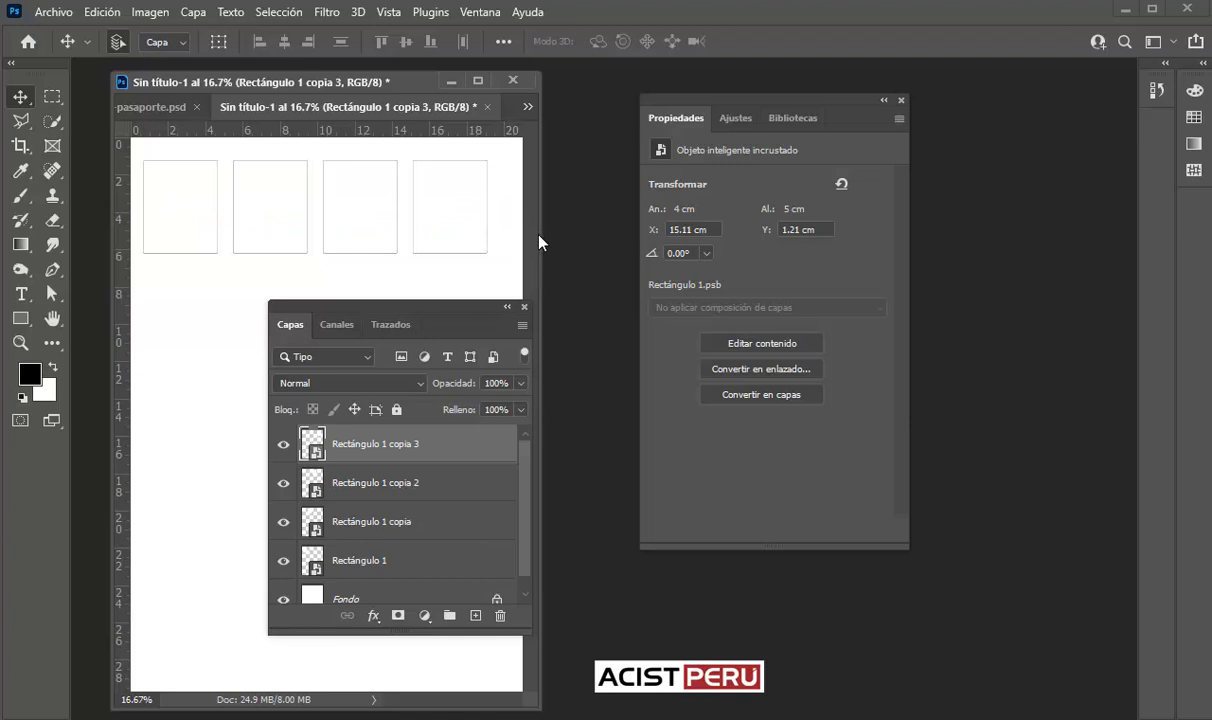
- Narrow the document window and move the Layers panel up beside the page
{"action": "mouse_move", "coordinate": [540, 240]}
{"action": "left_mouse_down"}
{"action": "mouse_move", "coordinate": [530, 218]}
{"action": "mouse_move", "coordinate": [547, 216]}
{"action": "left_mouse_up"}
{"action": "left_click_drag", "start_coordinate": [400, 308], "coordinate": [452, 373]}
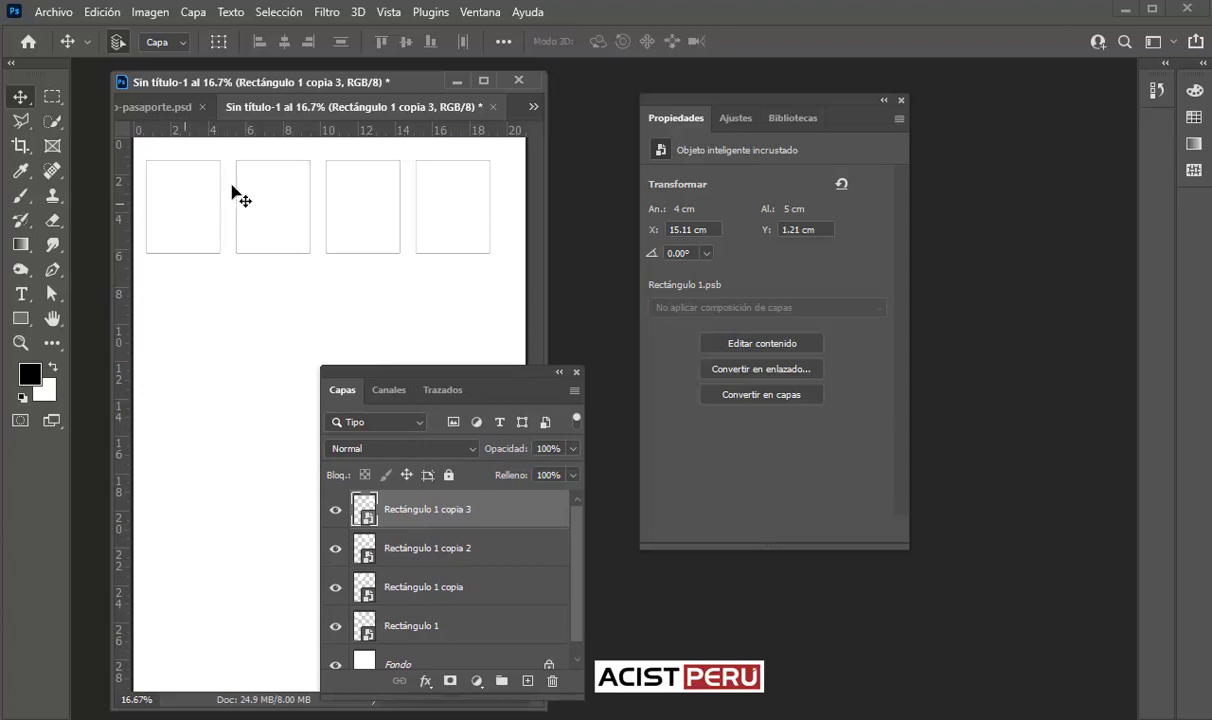
{"action": "left_click_drag", "start_coordinate": [450, 374], "coordinate": [504, 239]}
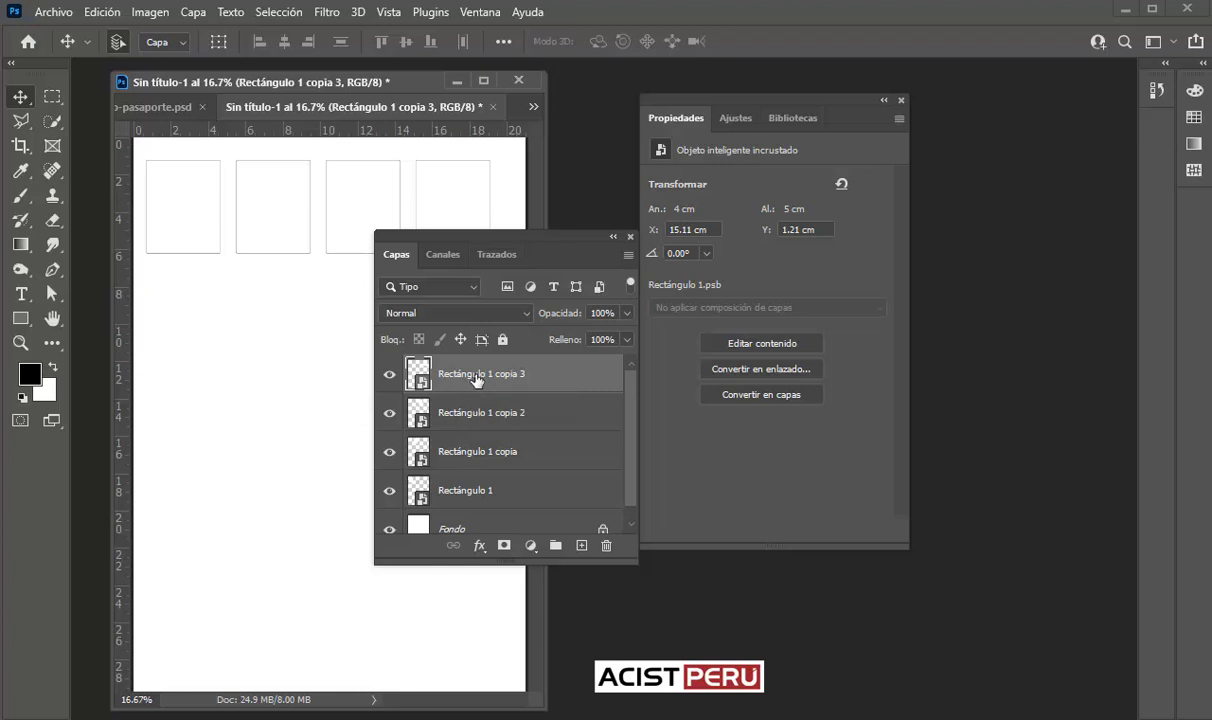
- Select all four rectangle layers and Alt-drag them down into a second row 0.83 cm below
{"action": "left_click", "coordinate": [490, 488], "text": "shift"}
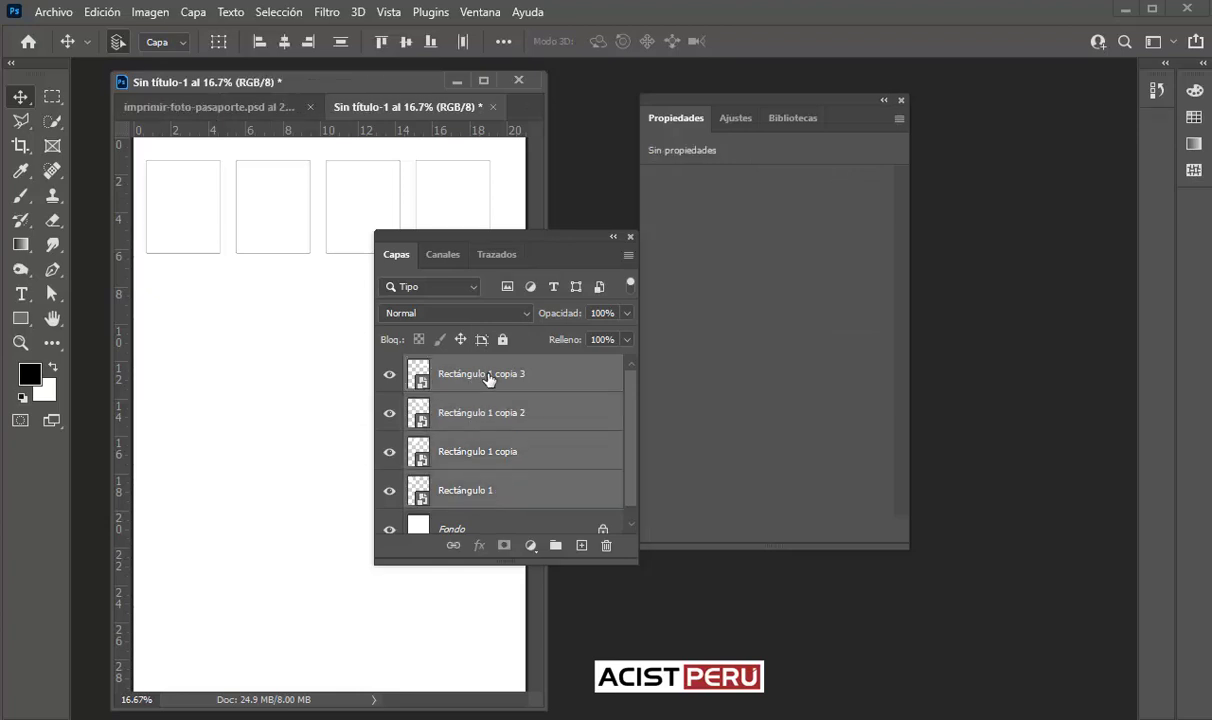
{"action": "left_click", "coordinate": [489, 378]}
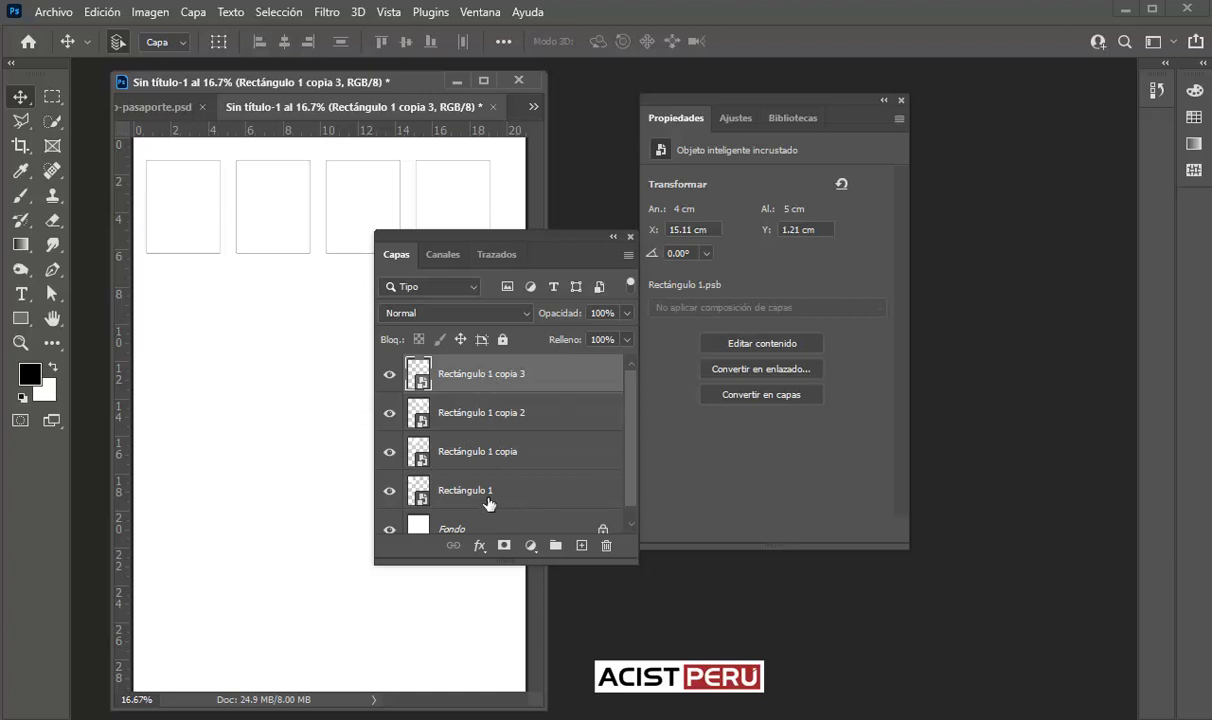
{"action": "left_click", "coordinate": [479, 492], "text": "shift"}
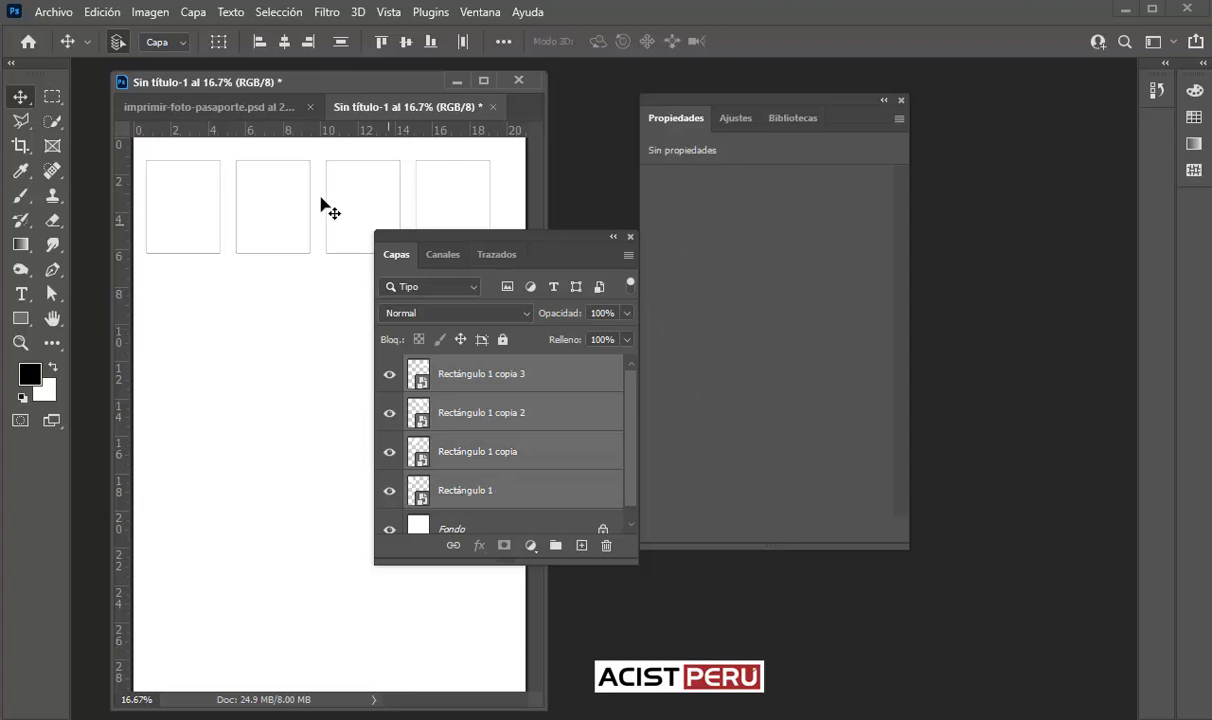
{"action": "left_click_drag", "start_coordinate": [400, 245], "coordinate": [452, 255]}
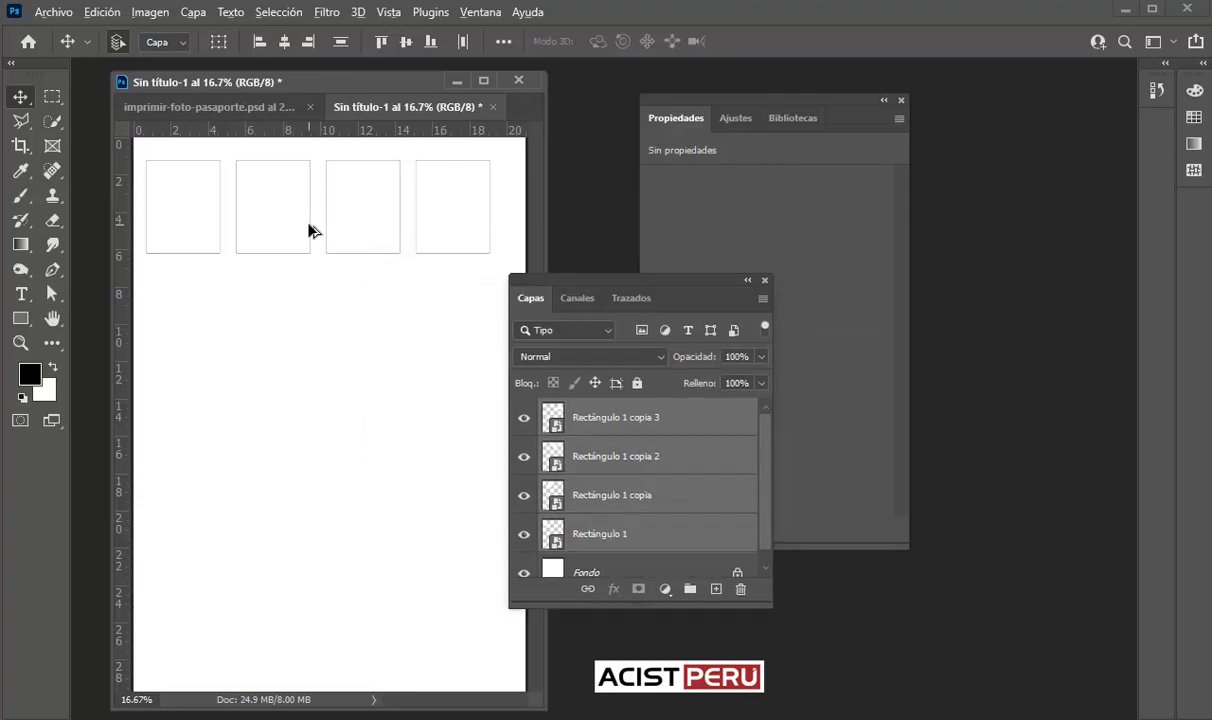
{"action": "left_click_drag", "start_coordinate": [281, 203], "coordinate": [281, 313]}
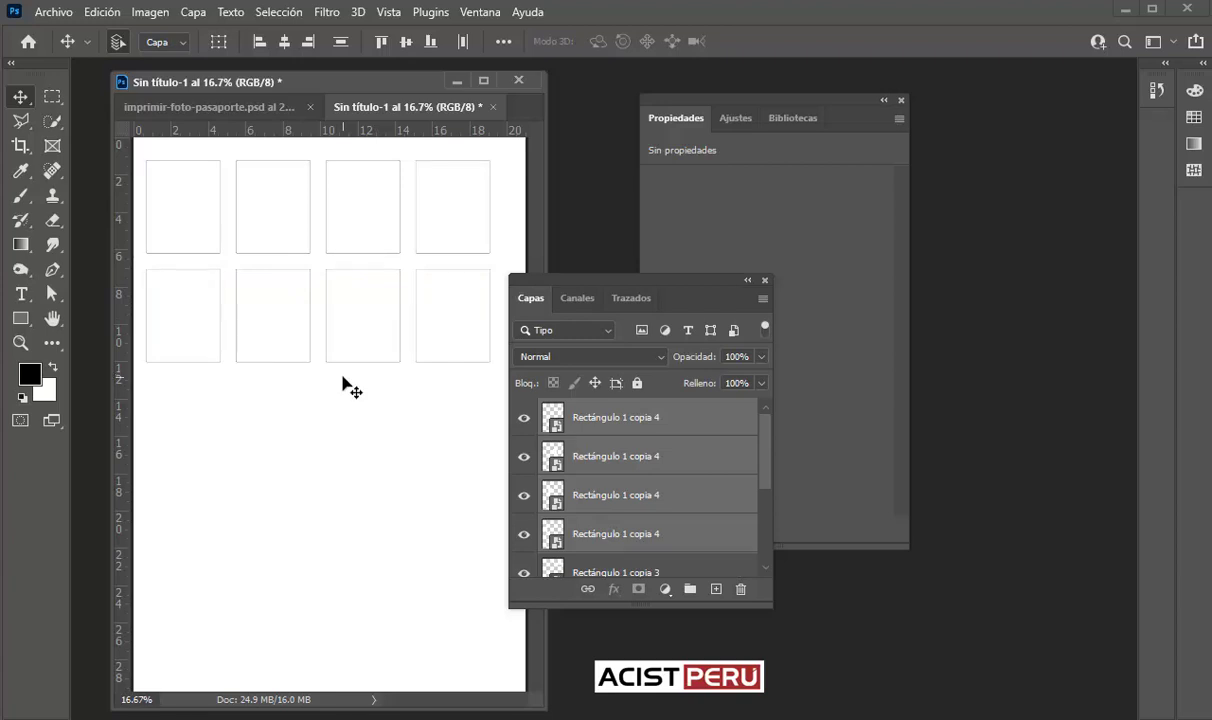
- Enlarge the Layers panel and open the Rectángulo 1 smart object as Rectángulo 1.psb
{"action": "left_click_drag", "start_coordinate": [593, 607], "coordinate": [593, 687]}
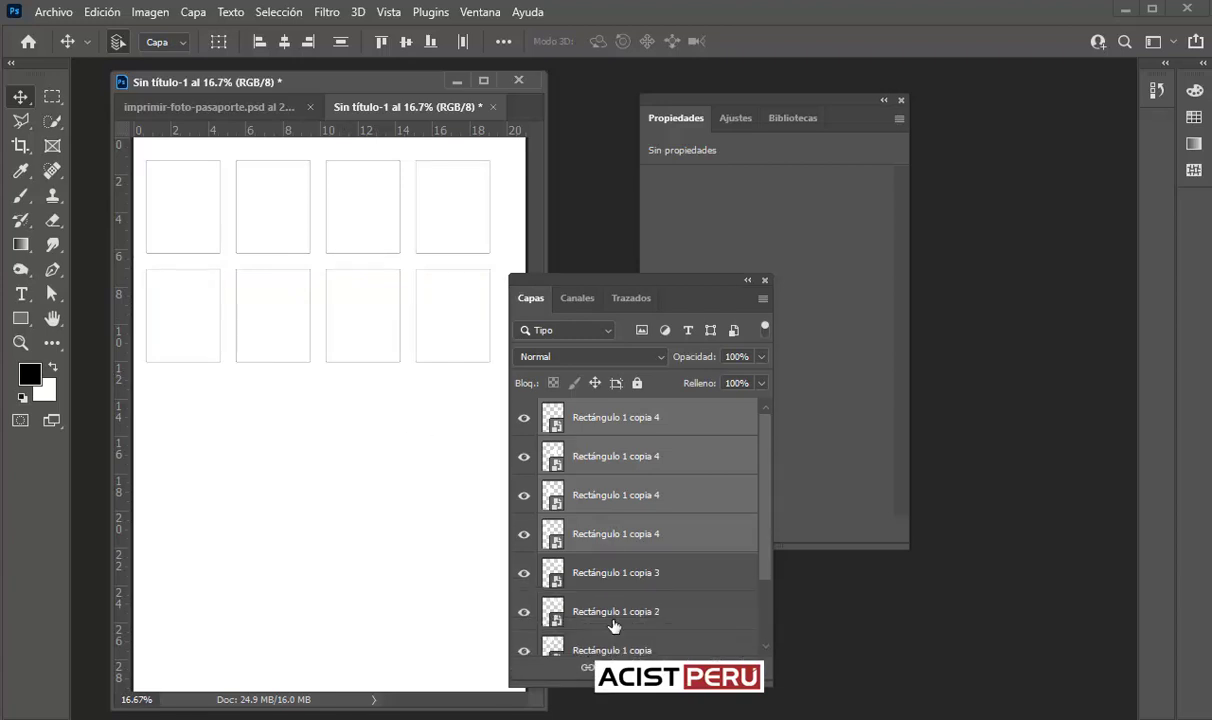
{"action": "left_click", "coordinate": [601, 425]}
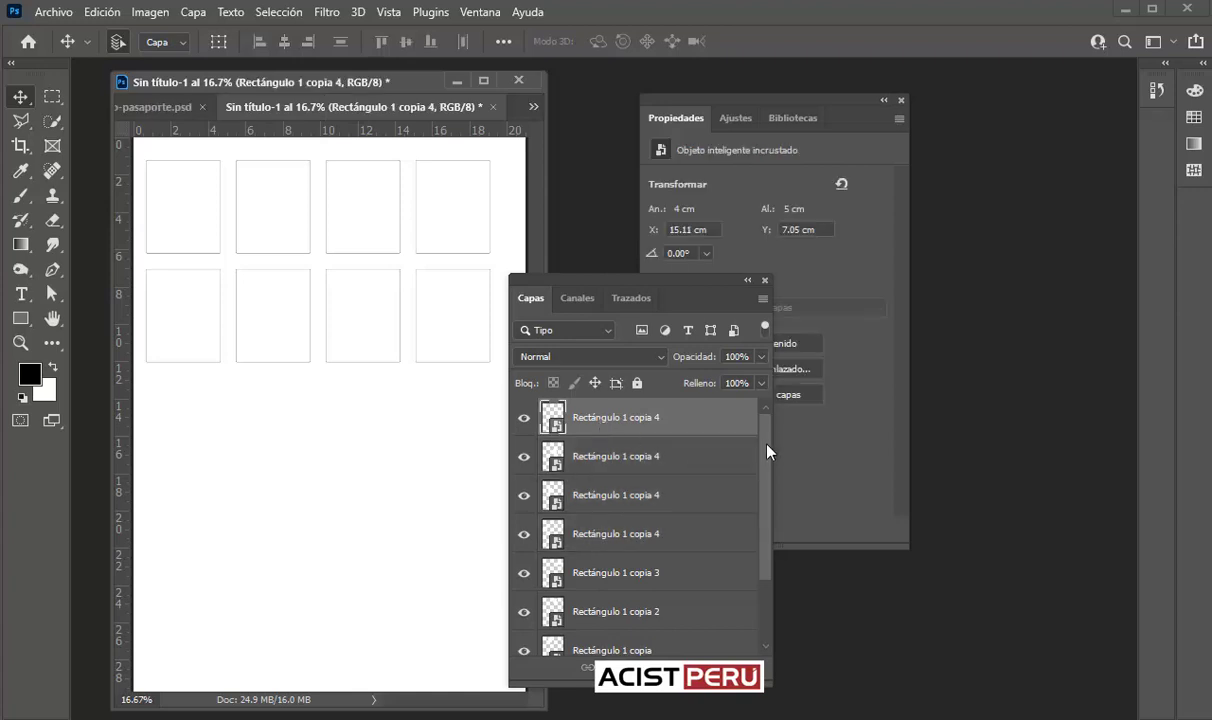
{"action": "left_click_drag", "start_coordinate": [765, 442], "coordinate": [779, 540]}
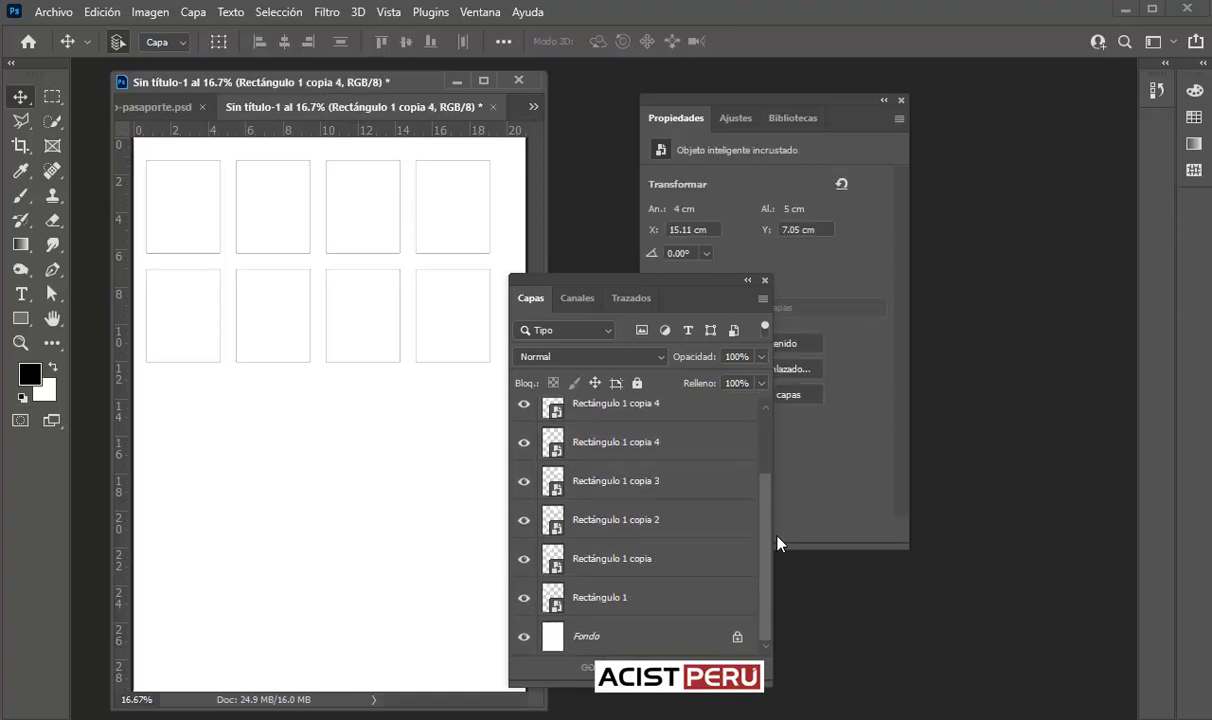
{"action": "left_click", "coordinate": [558, 599]}
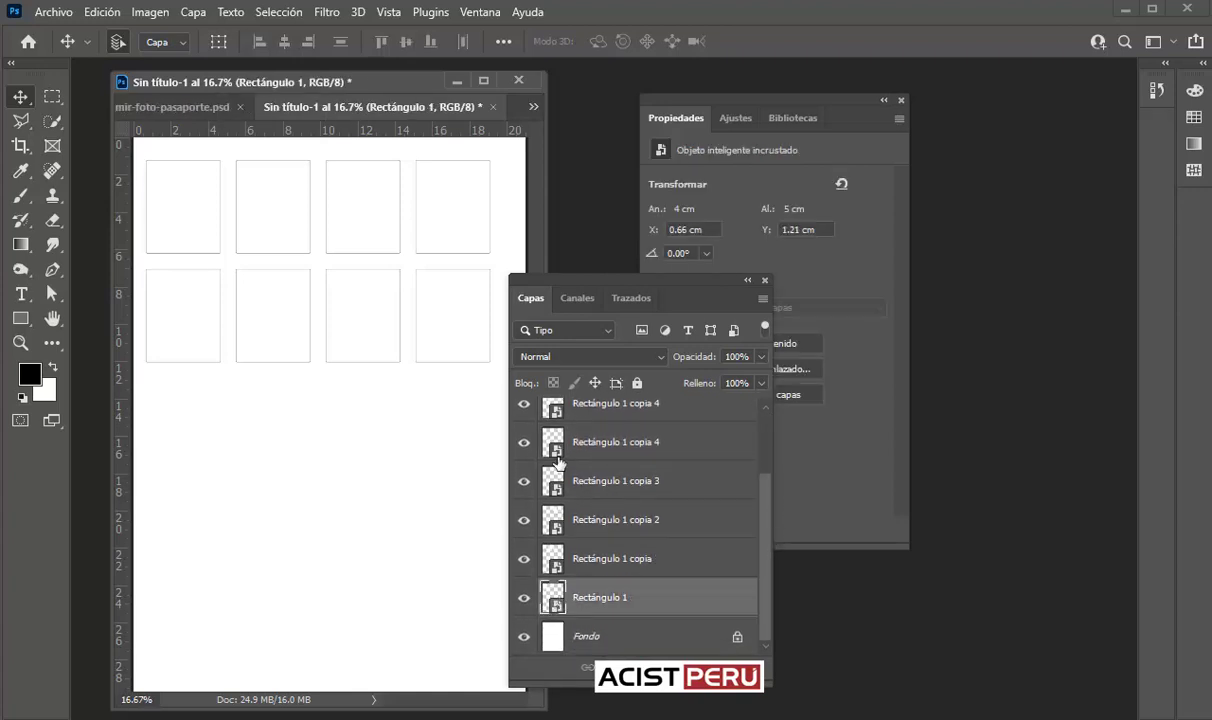
{"action": "double_click", "coordinate": [553, 598]}
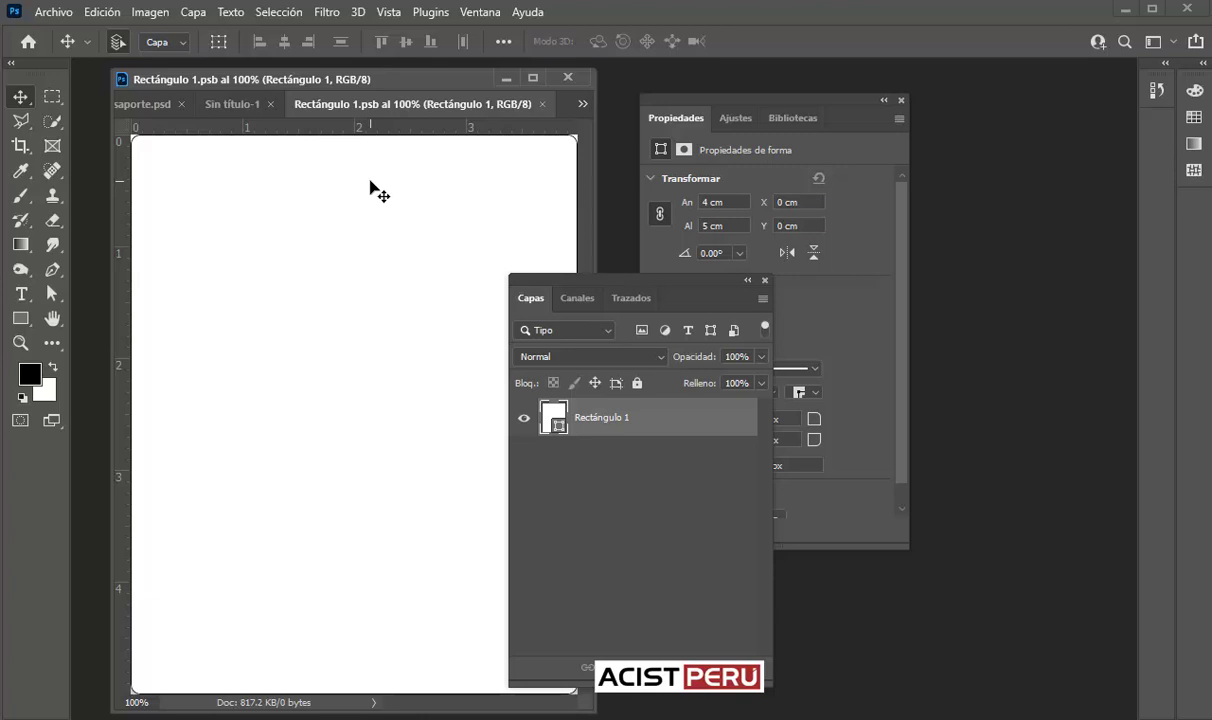
- Open the Archivo menu to reach Colocar elemento incrustado
{"action": "left_click", "coordinate": [54, 14]}
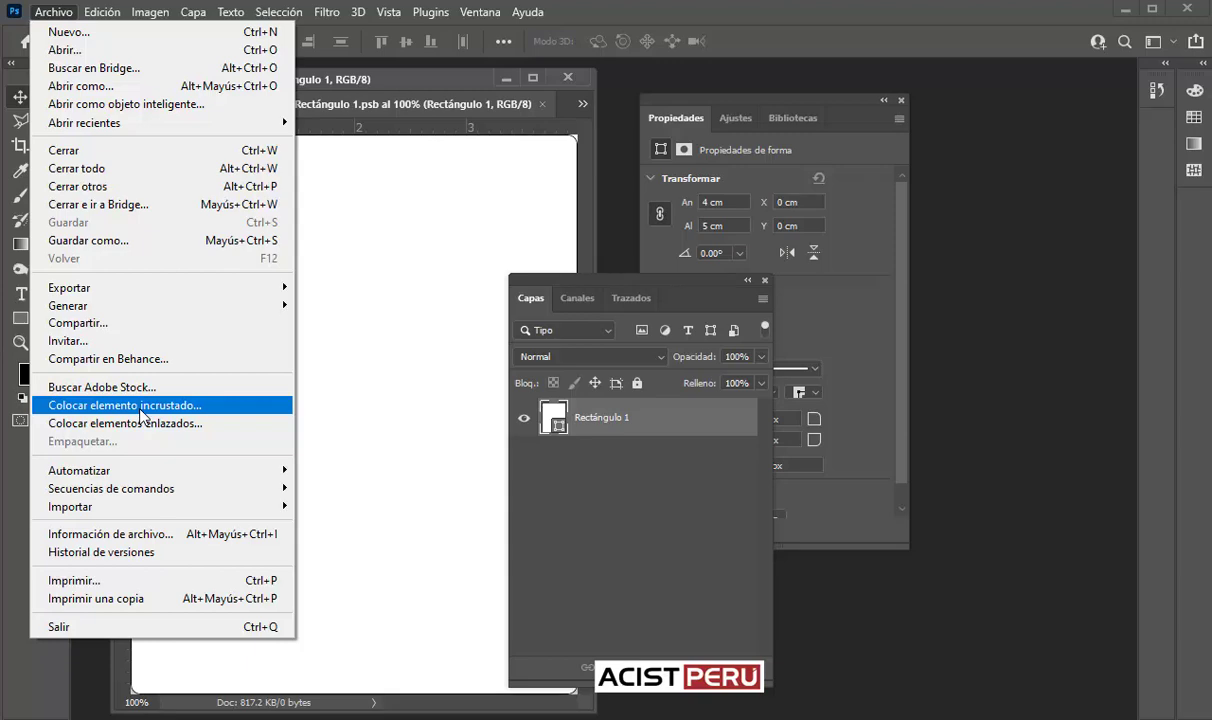
- Place foto-pasaporte.jpg as an embedded layer above Rectángulo 1
{"action": "left_click", "coordinate": [225, 410]}
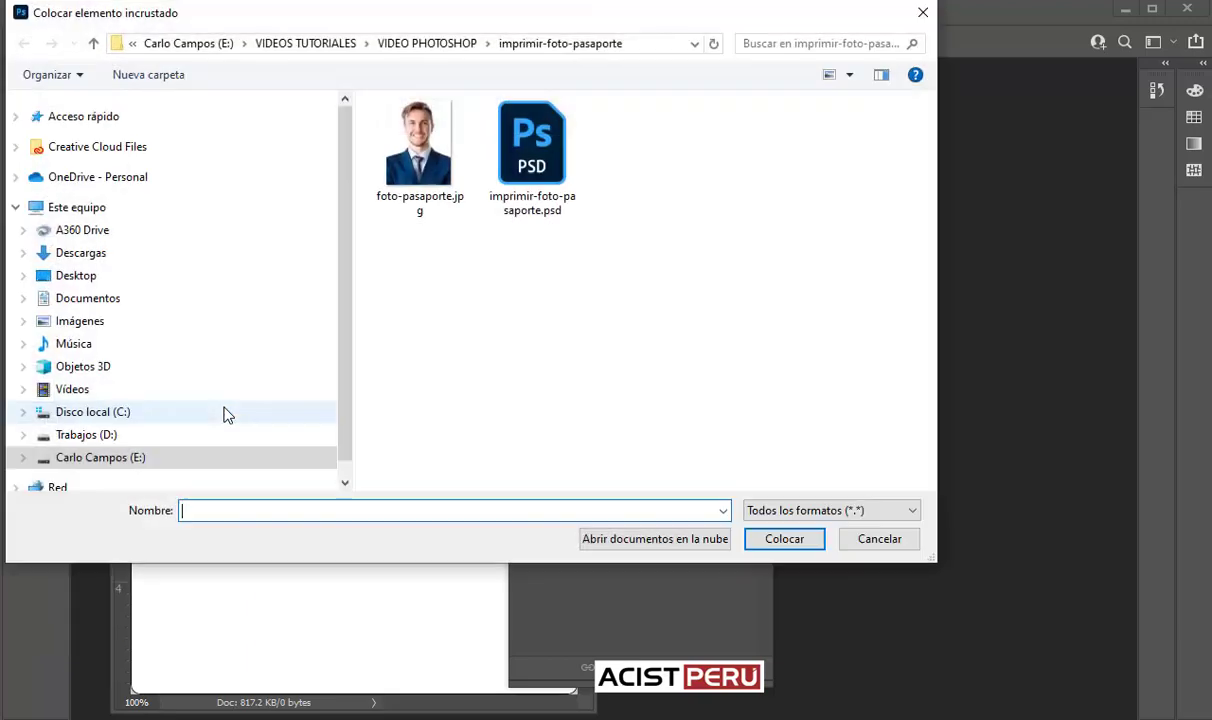
{"action": "left_click", "coordinate": [416, 150]}
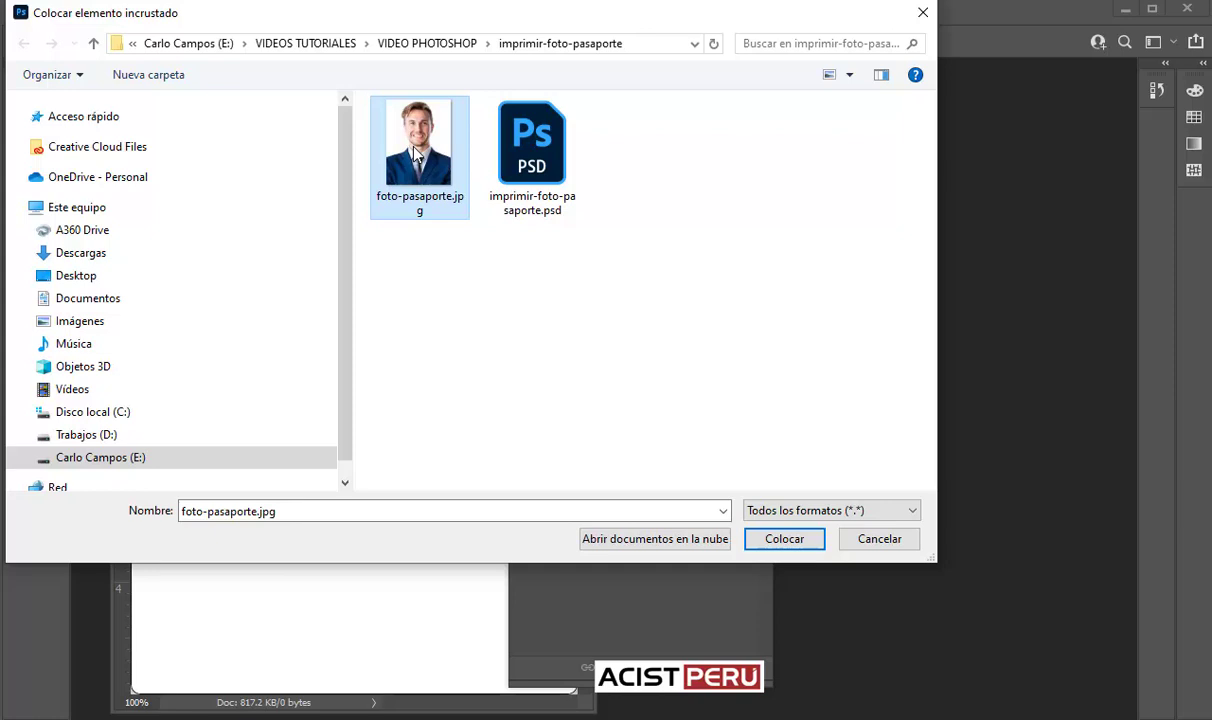
{"action": "left_click", "coordinate": [780, 540]}
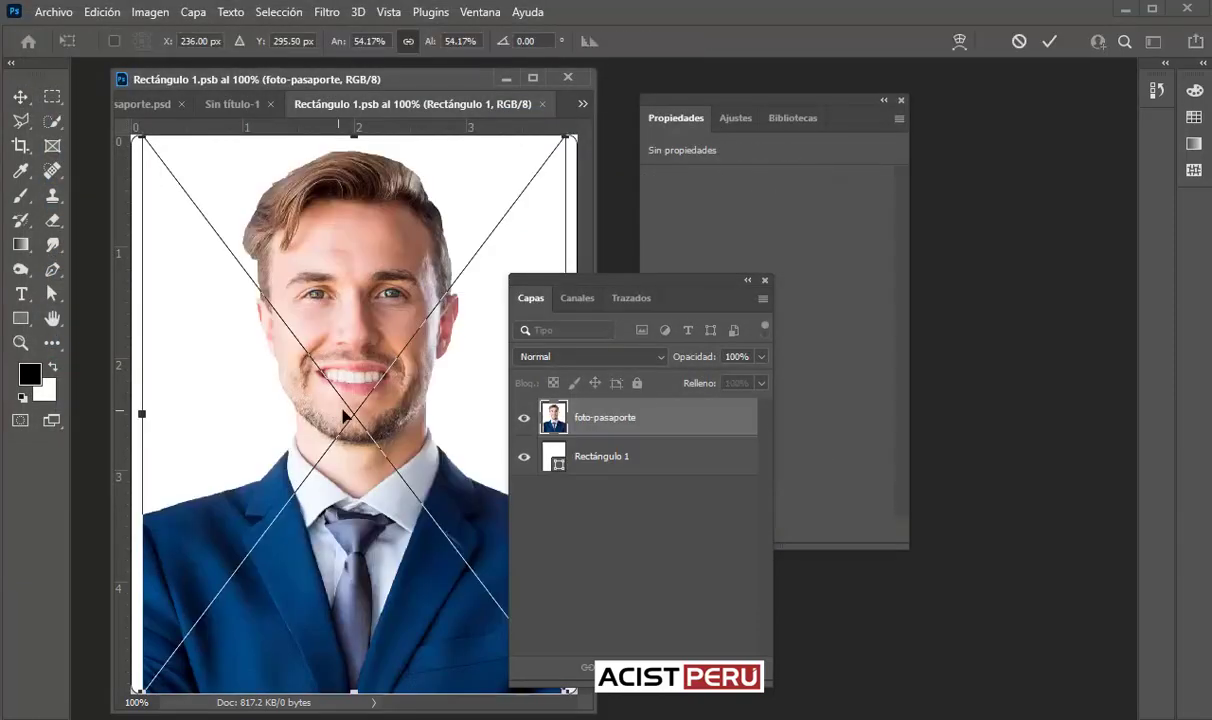
- Enlarge the passport photo to about 4.06 × 5.36 cm, centred in the 4×5 cm frame, and commit
{"action": "left_click_drag", "start_coordinate": [611, 283], "coordinate": [747, 297]}
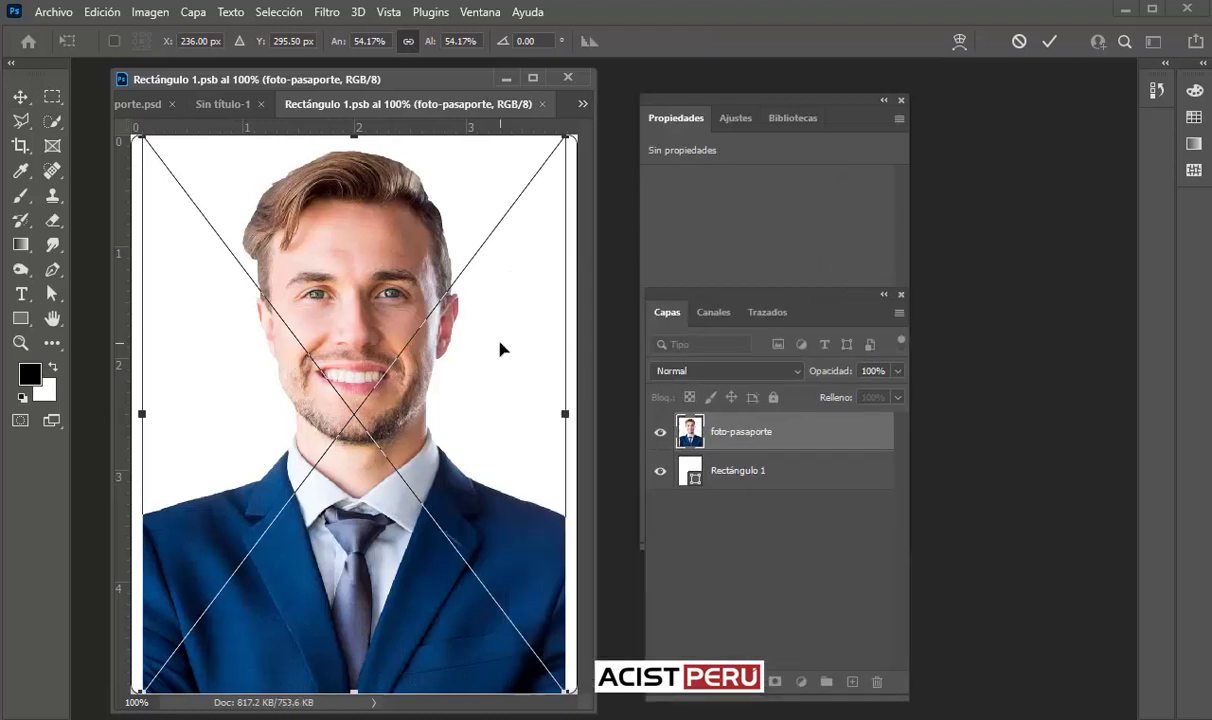
{"action": "key", "text": "ctrl+minus"}
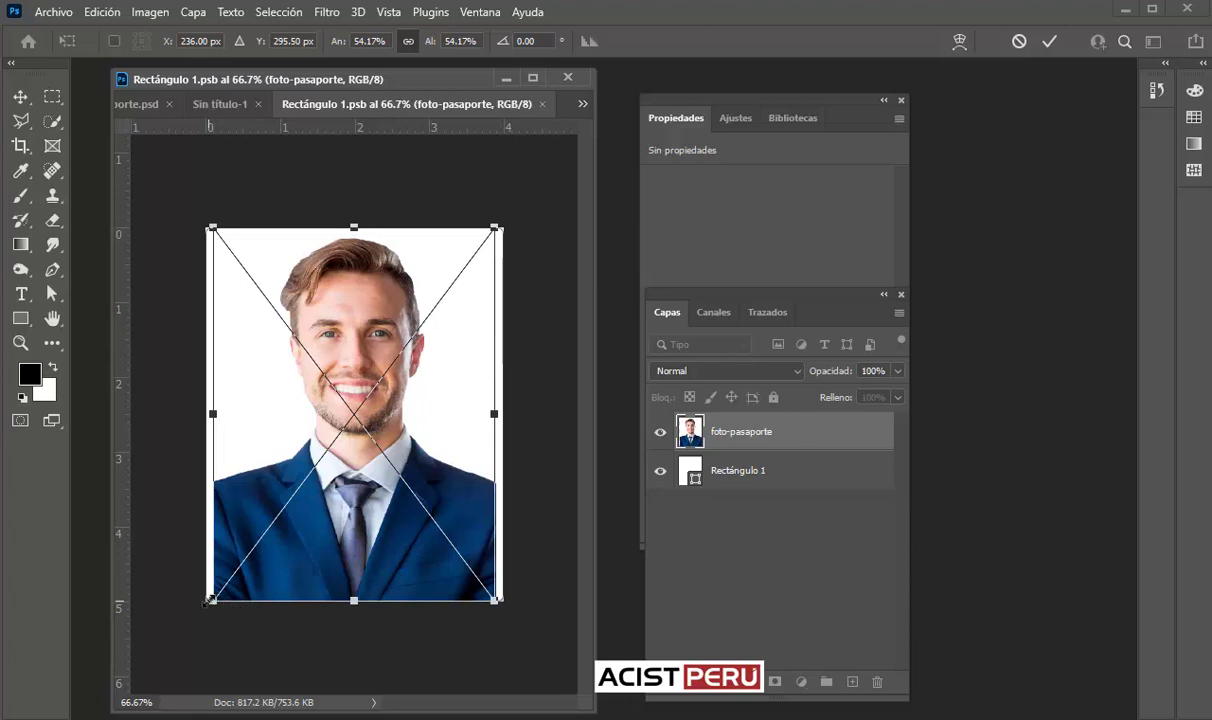
{"action": "left_click_drag", "start_coordinate": [209, 601], "coordinate": [201, 612]}
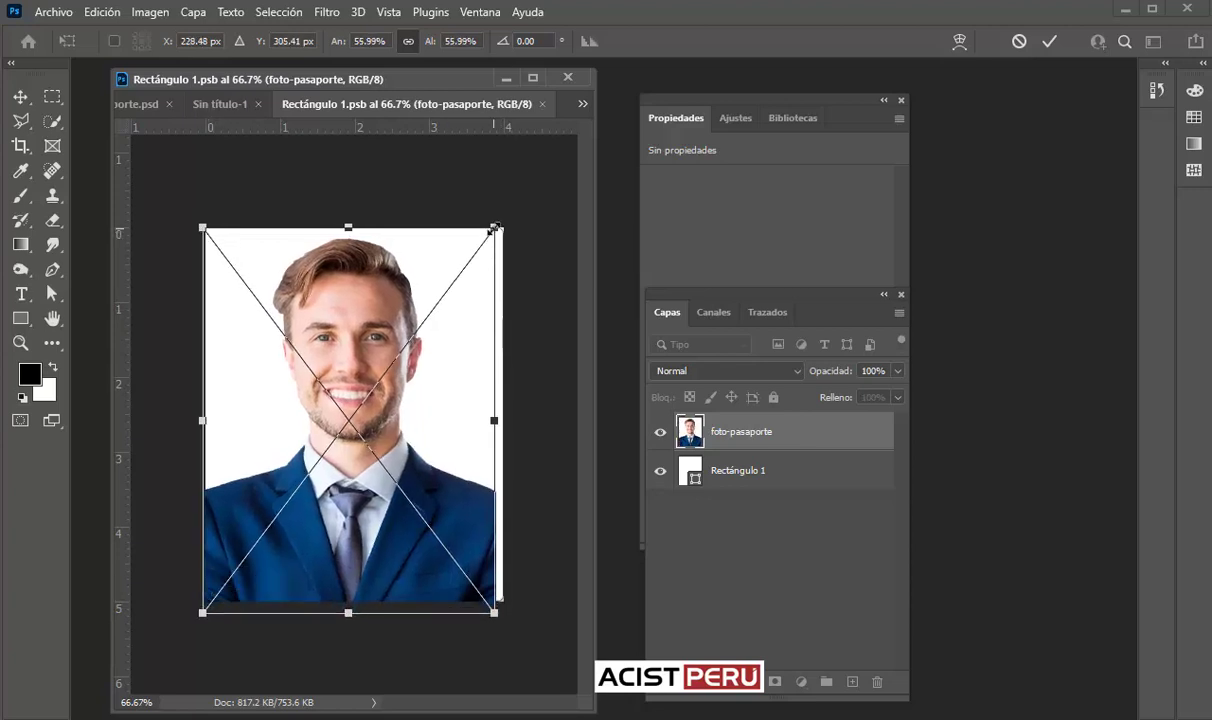
{"action": "left_click_drag", "start_coordinate": [494, 228], "coordinate": [505, 213]}
{"action": "left_click_drag", "start_coordinate": [433, 298], "coordinate": [433, 308]}
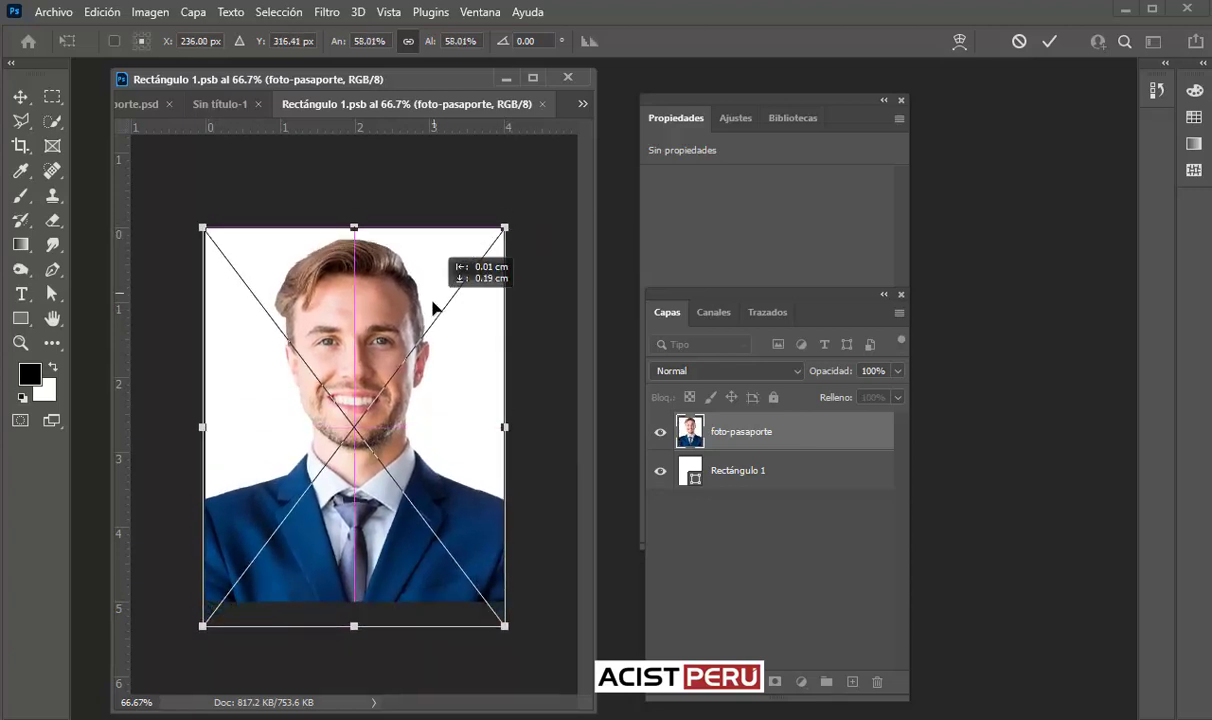
{"action": "key", "text": "Return"}
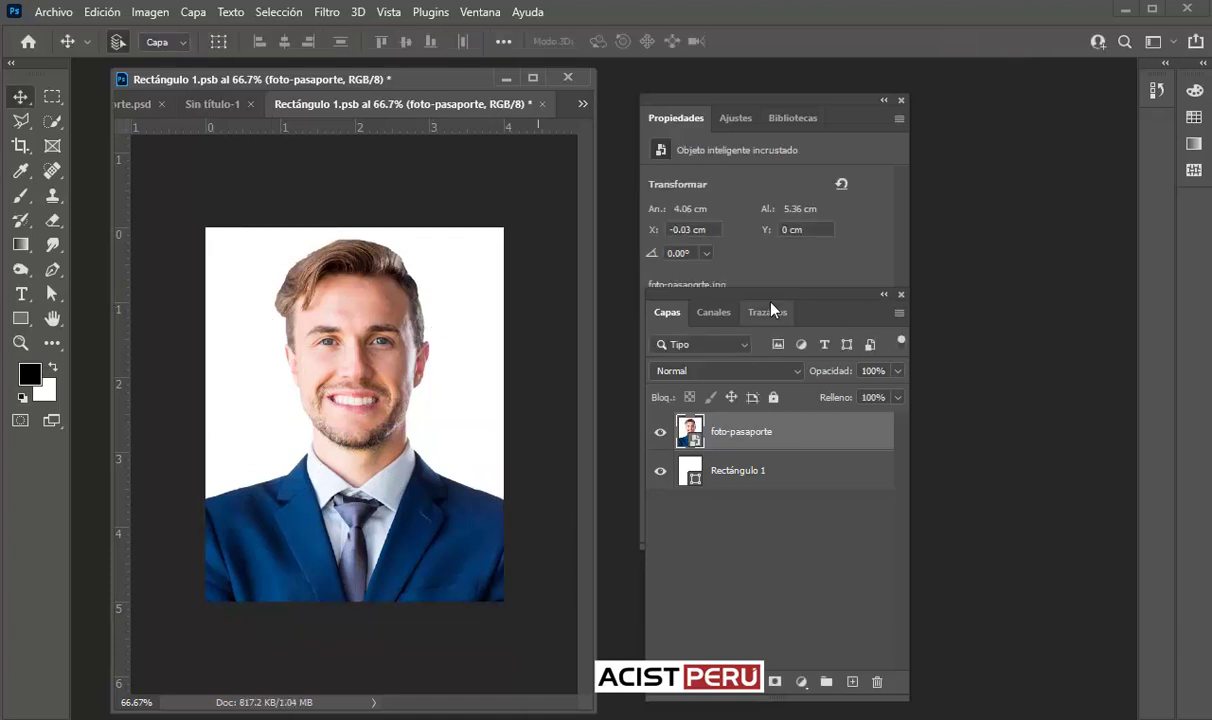
{"action": "mouse_move", "coordinate": [748, 303]}
{"action": "left_mouse_down"}
{"action": "mouse_move", "coordinate": [701, 222]}
{"action": "mouse_move", "coordinate": [705, 204]}
{"action": "left_mouse_up"}
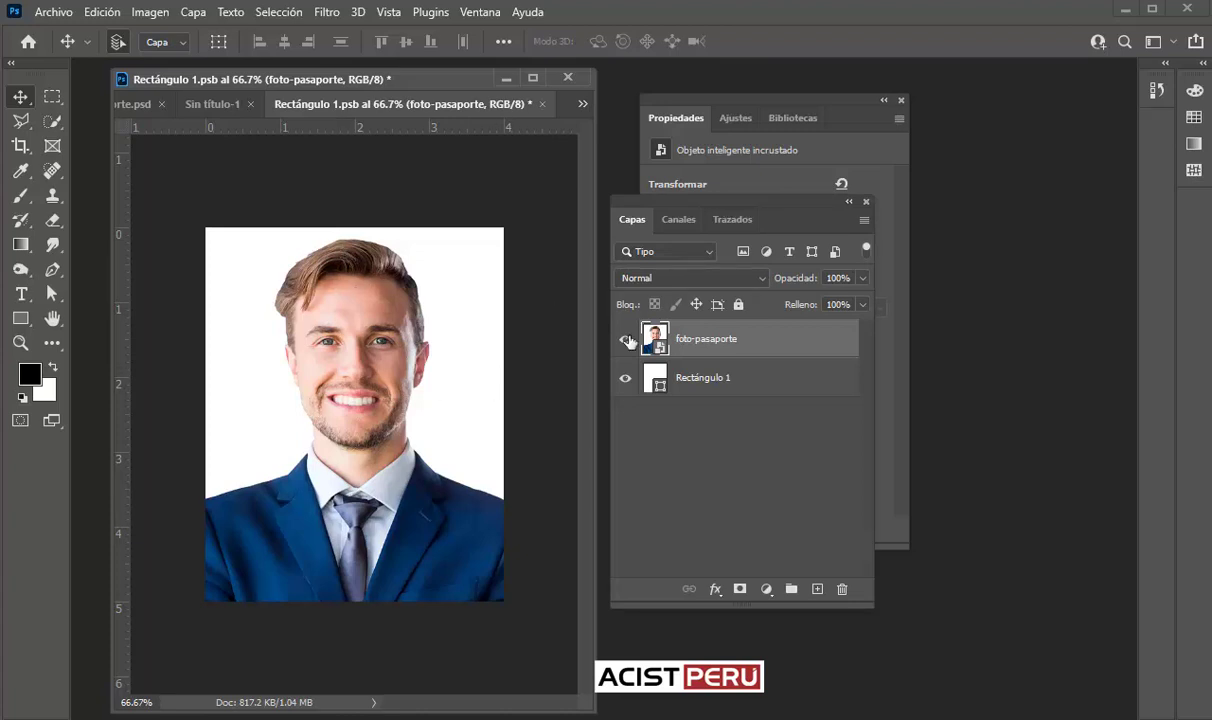
- Move the Rectángulo 1 layer above foto-pasaporte so its white fill covers the photo
{"action": "left_click", "coordinate": [657, 385]}
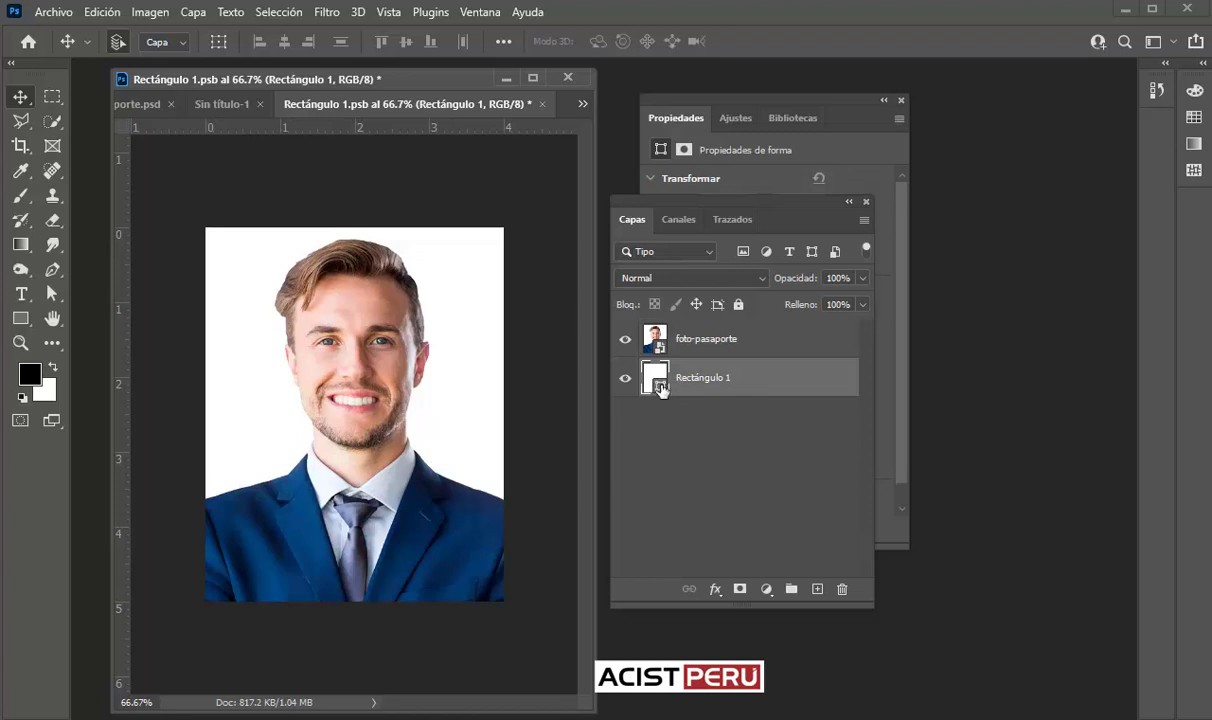
{"action": "left_click_drag", "start_coordinate": [660, 390], "coordinate": [659, 334]}
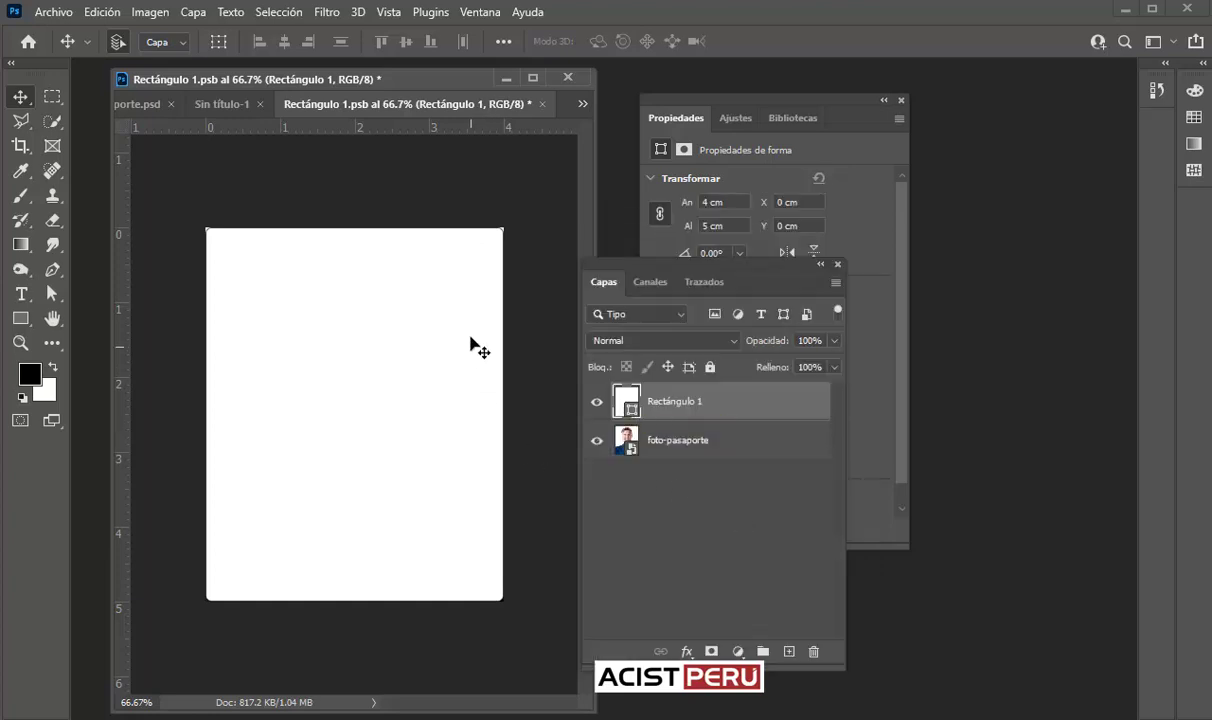
{"action": "mouse_move", "coordinate": [624, 278]}
{"action": "left_mouse_down"}
{"action": "mouse_move", "coordinate": [762, 298]}
{"action": "mouse_move", "coordinate": [837, 279]}
{"action": "left_mouse_up"}
- Set the Rectángulo 1 fill to none so the portrait shows through
{"action": "left_click", "coordinate": [729, 318]}
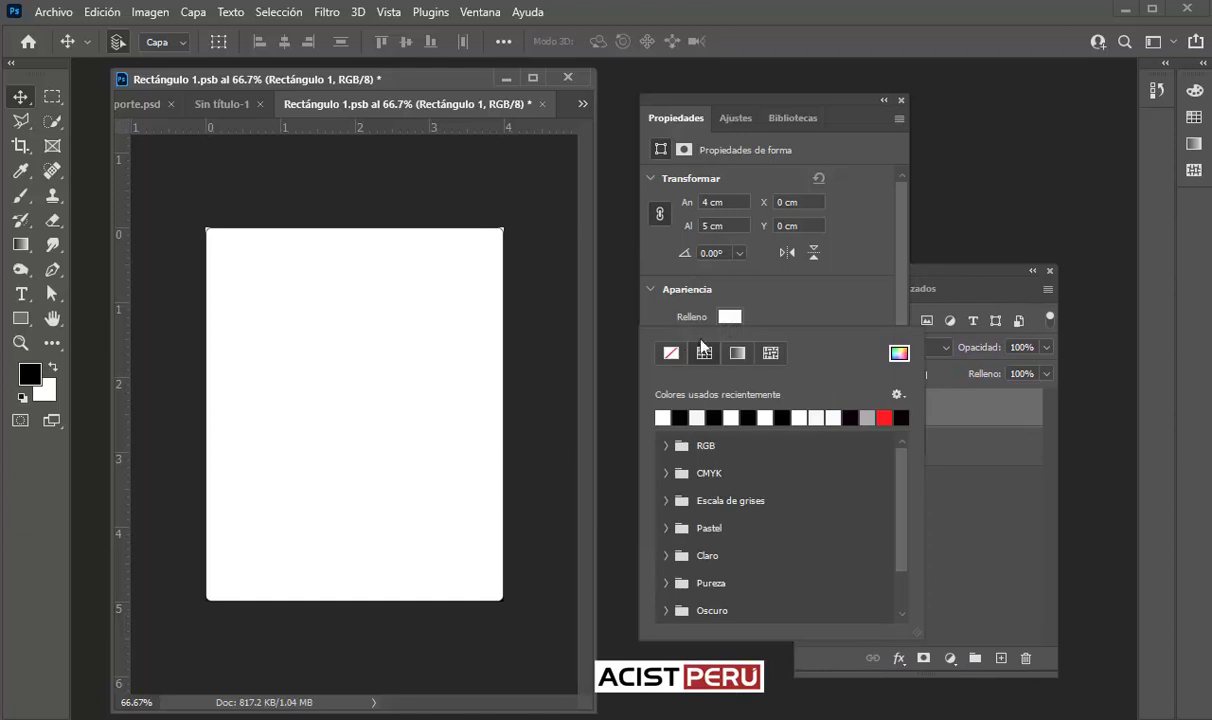
{"action": "left_click", "coordinate": [671, 355]}
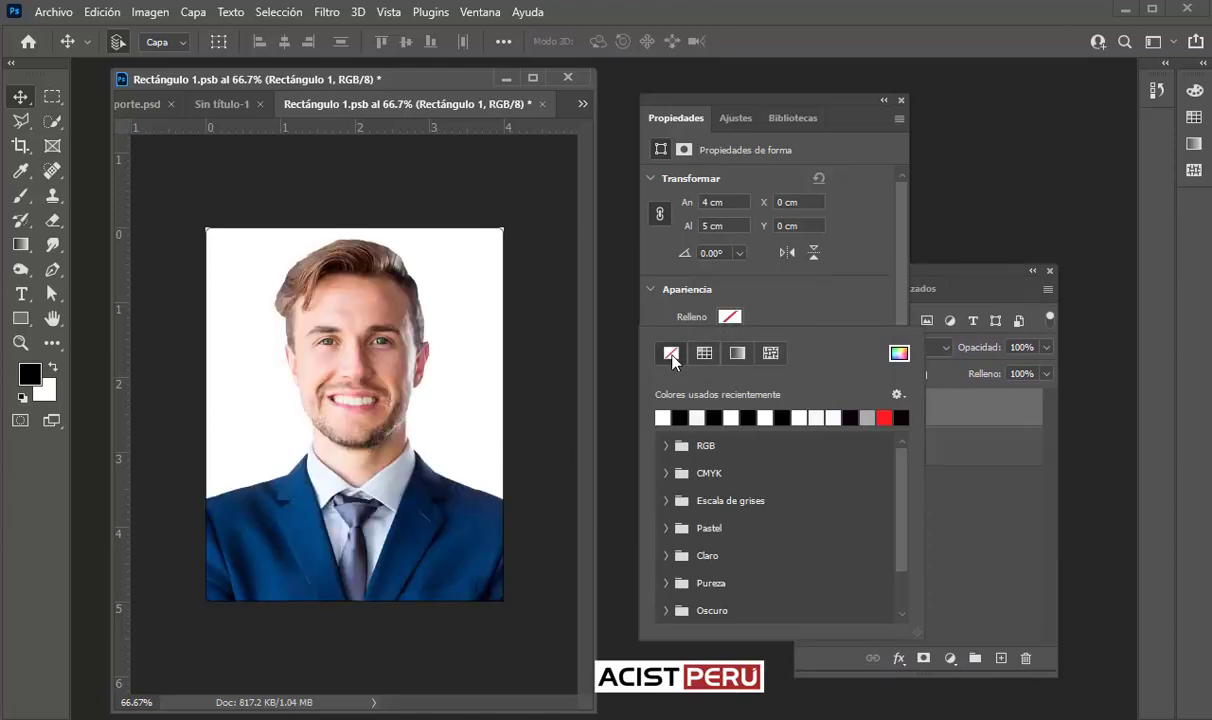
{"action": "left_click", "coordinate": [922, 289]}
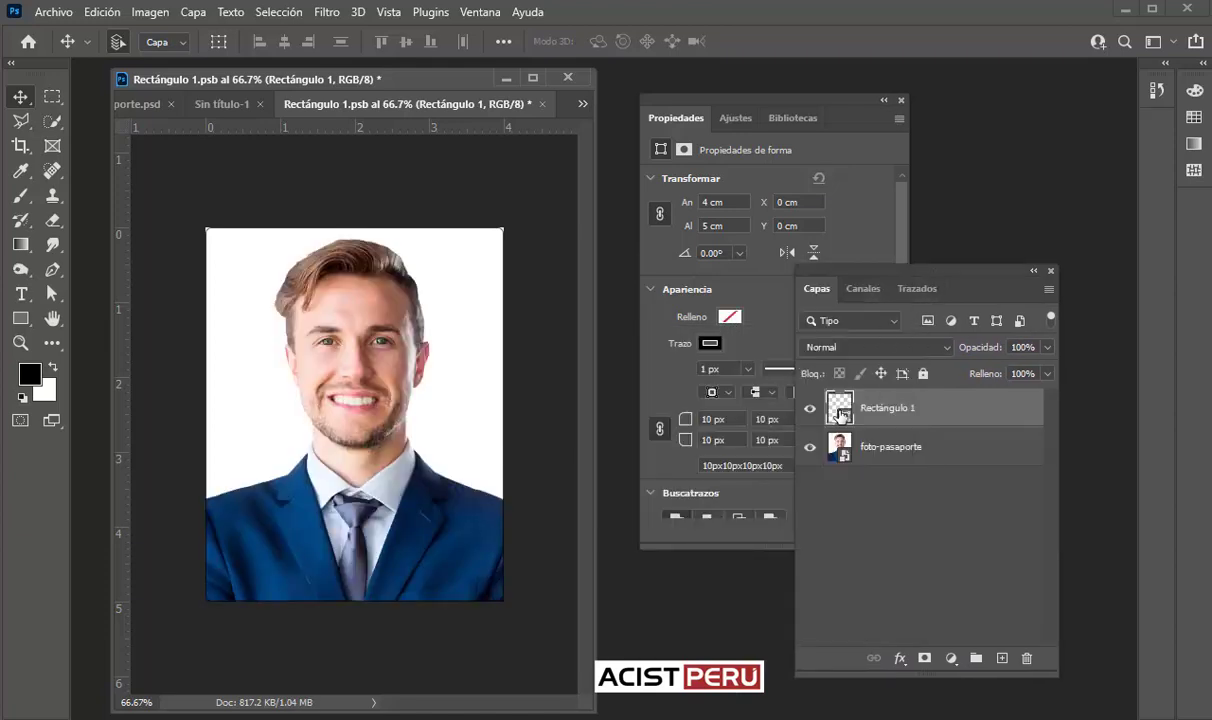
{"action": "left_click", "coordinate": [748, 362]}
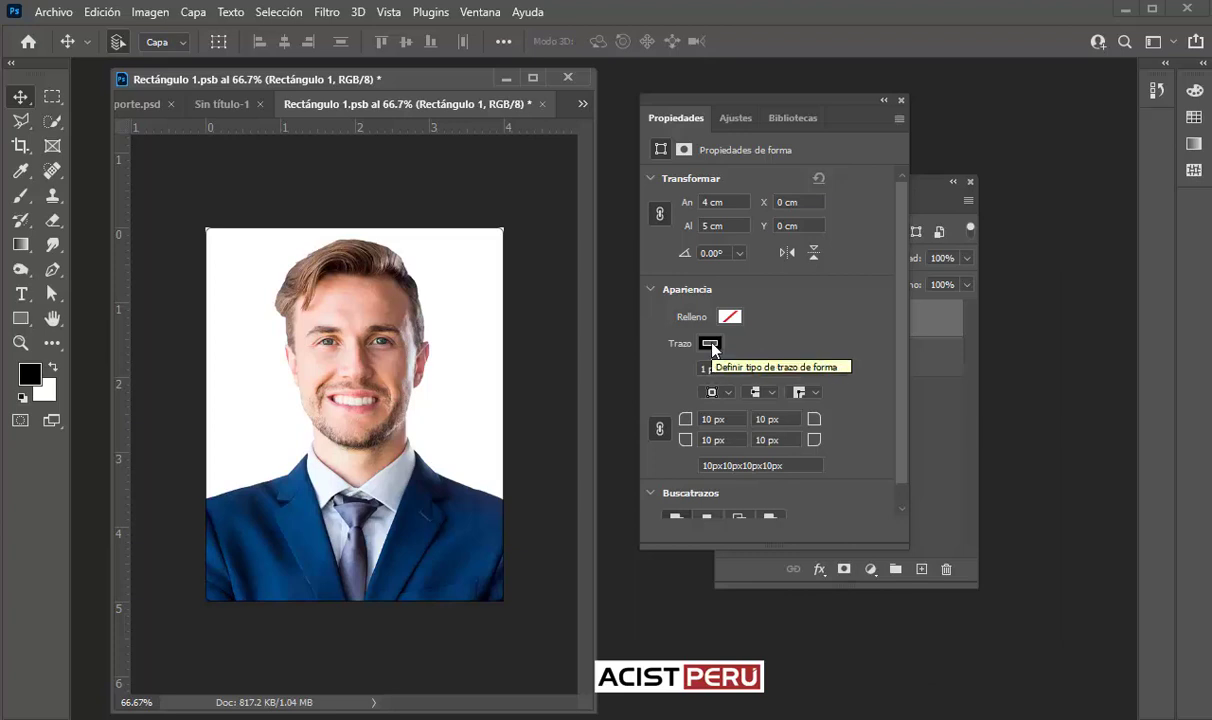
- Set Rectángulo 1 layer opacity to 30% and float the Rectángulo 1.psb document window
{"action": "left_click", "coordinate": [922, 188]}
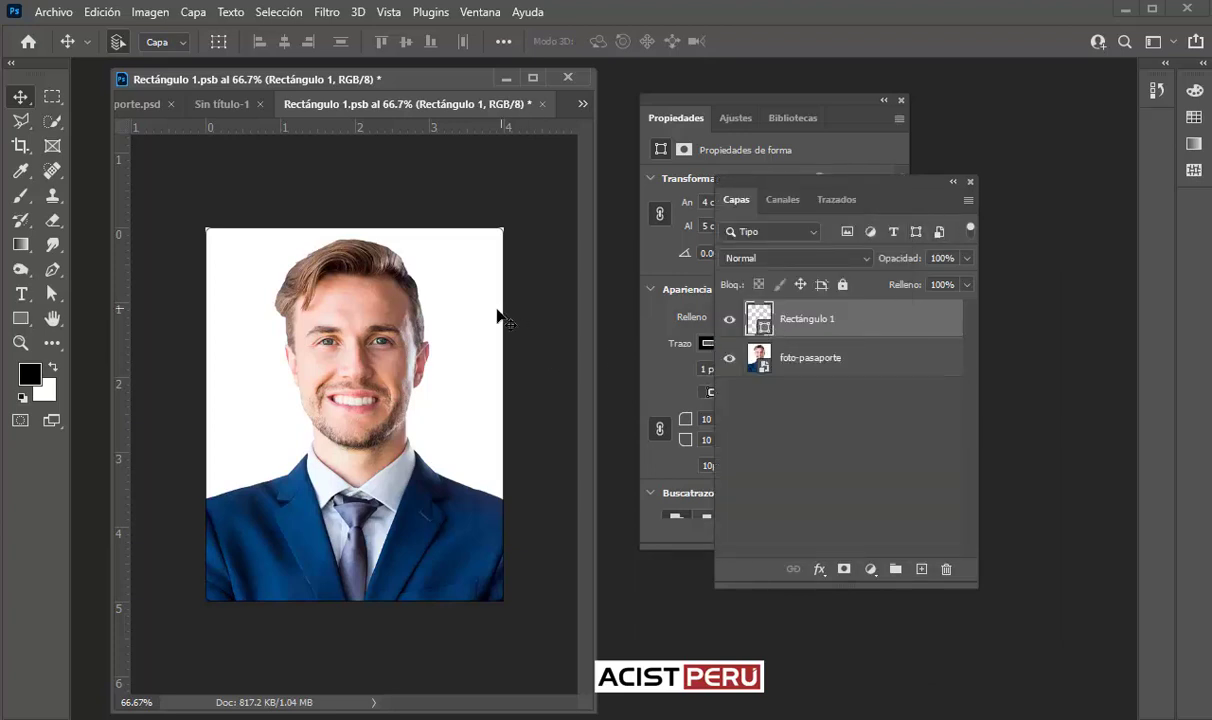
{"action": "left_click", "coordinate": [967, 258]}
{"action": "left_click_drag", "start_coordinate": [910, 281], "coordinate": [906, 280]}
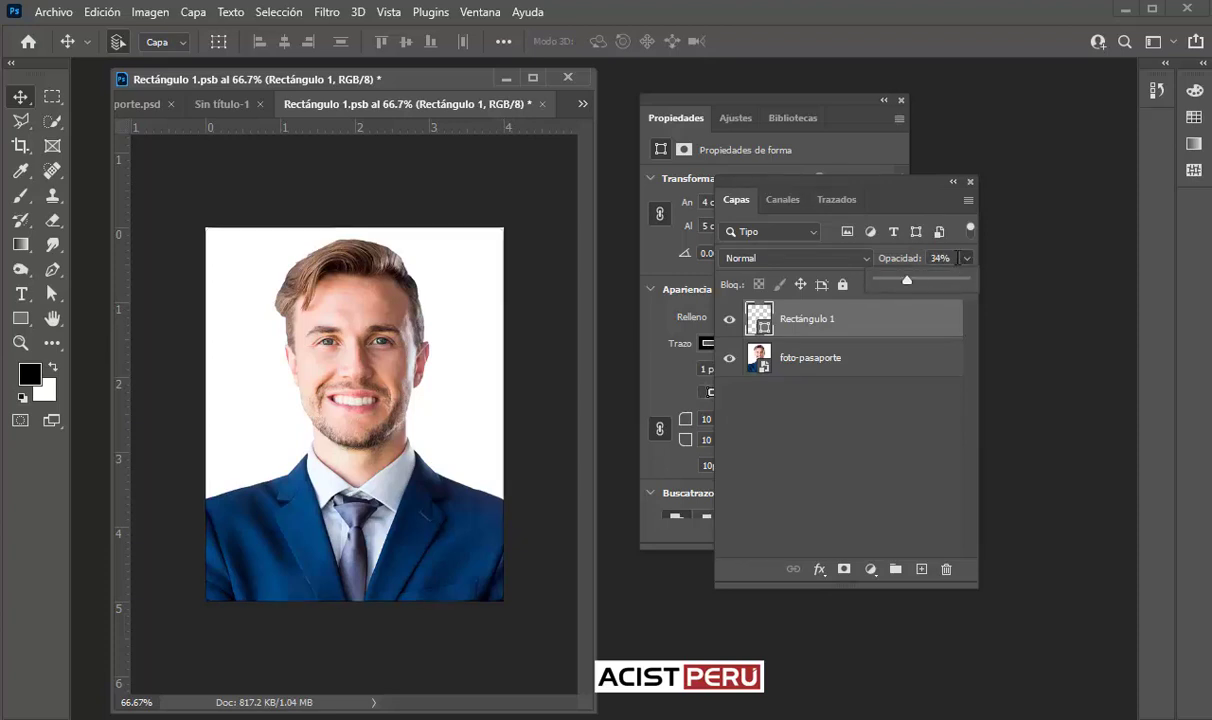
{"action": "left_click", "coordinate": [957, 258]}
{"action": "type", "text": "30"}
{"action": "key", "text": "Return"}
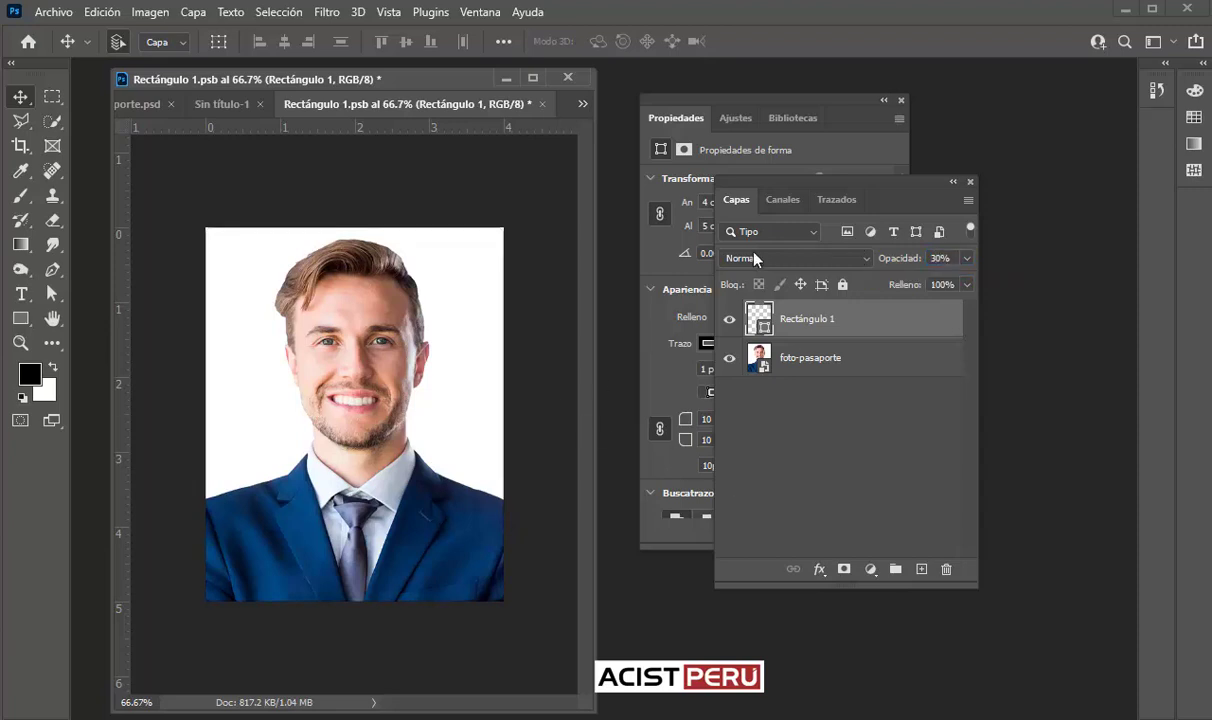
{"action": "left_click_drag", "start_coordinate": [496, 117], "coordinate": [535, 183]}
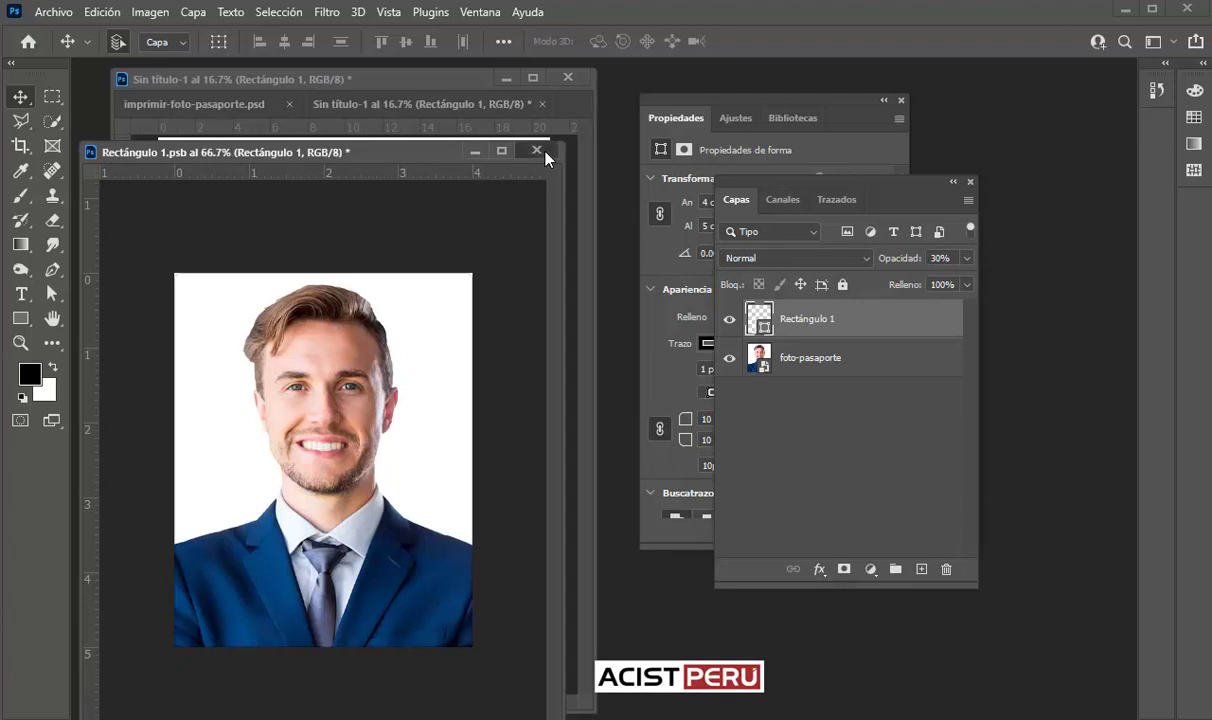
- Save and close Rectángulo 1.psb, then zoom in to check the eight portraits on the sheet
{"action": "left_click", "coordinate": [540, 152]}
{"action": "left_click", "coordinate": [524, 289]}
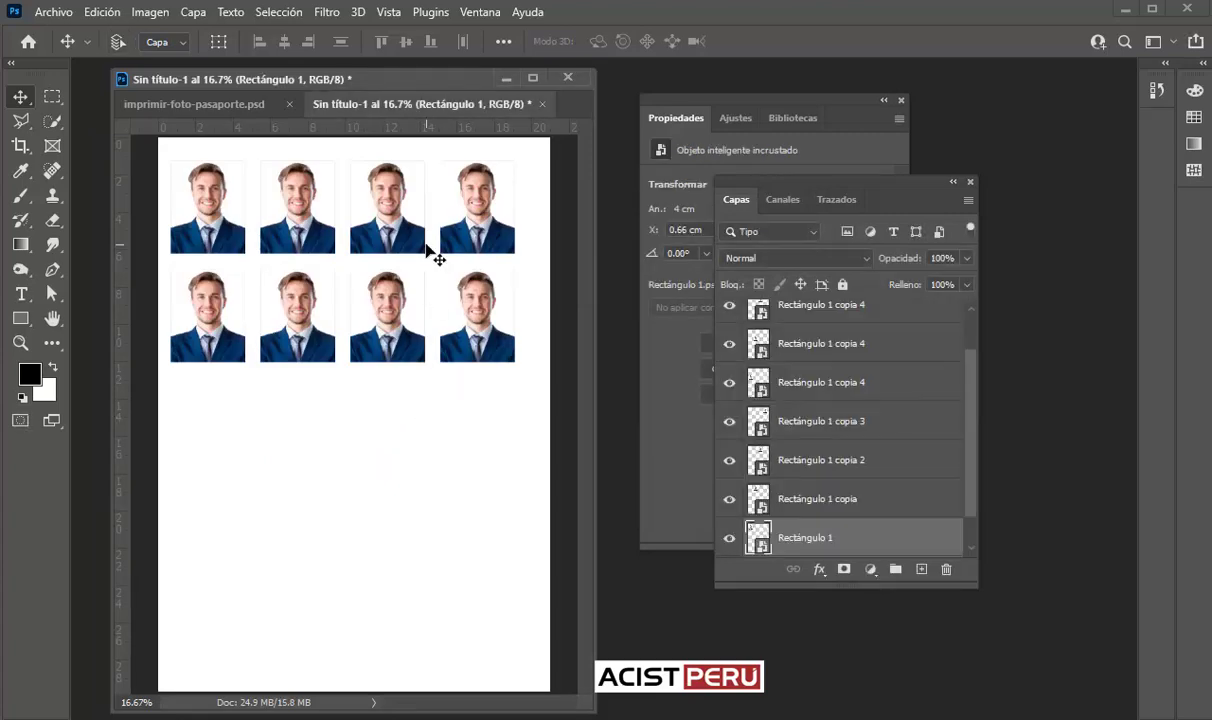
{"action": "key", "text": "ctrl+plus"}
{"action": "scroll", "coordinate": [296, 325], "scroll_direction": "up", "scroll_amount": 5}
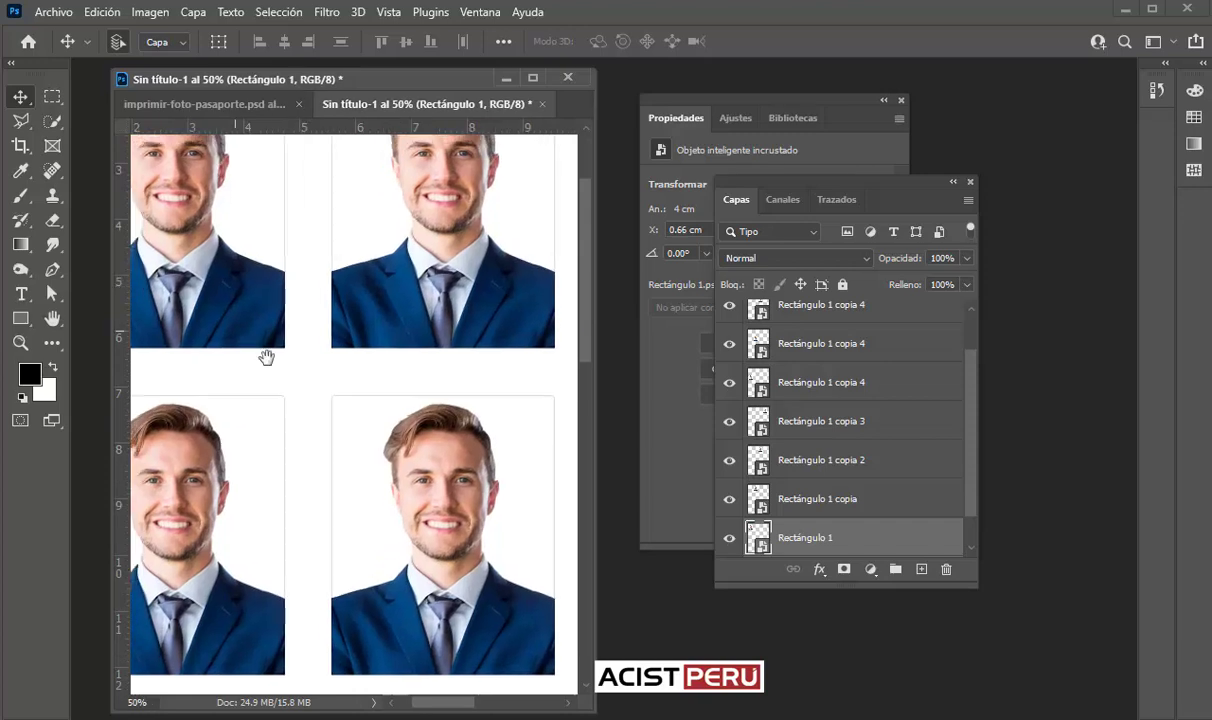
{"action": "key", "text": "ctrl+plus"}
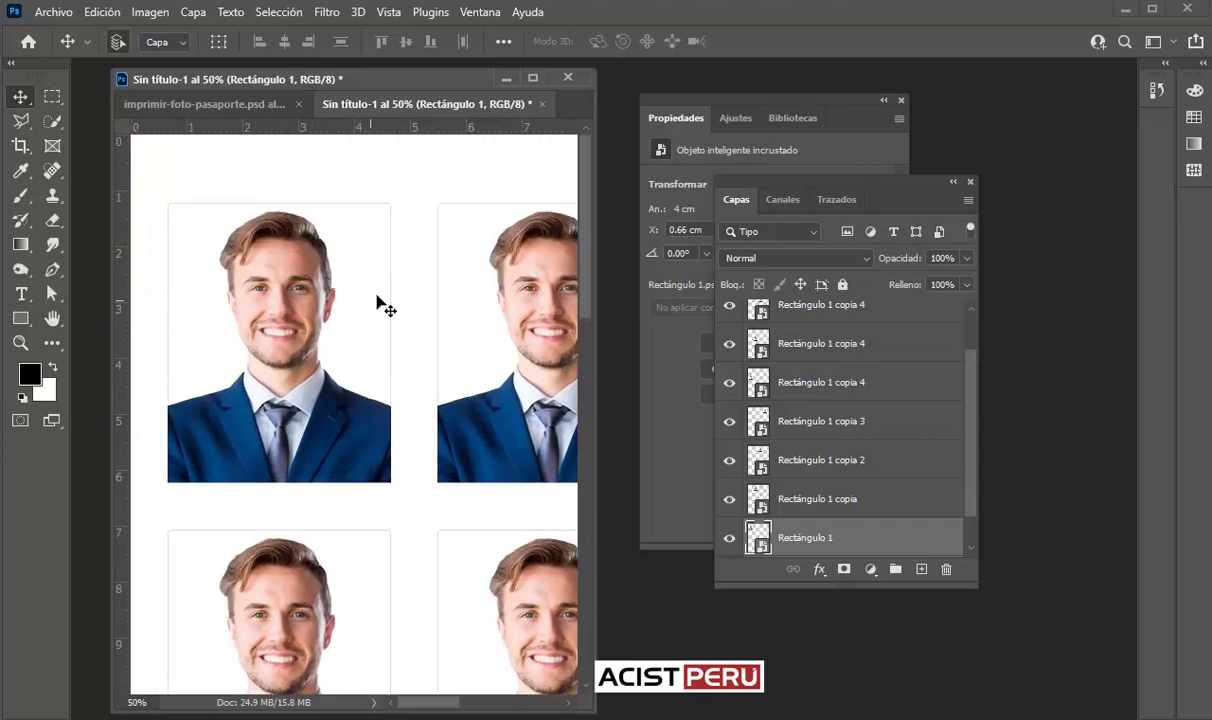
{"action": "key", "text": "ctrl+minus"}
{"action": "key", "text": "ctrl+minus"}
{"action": "key", "text": "ctrl+minus"}
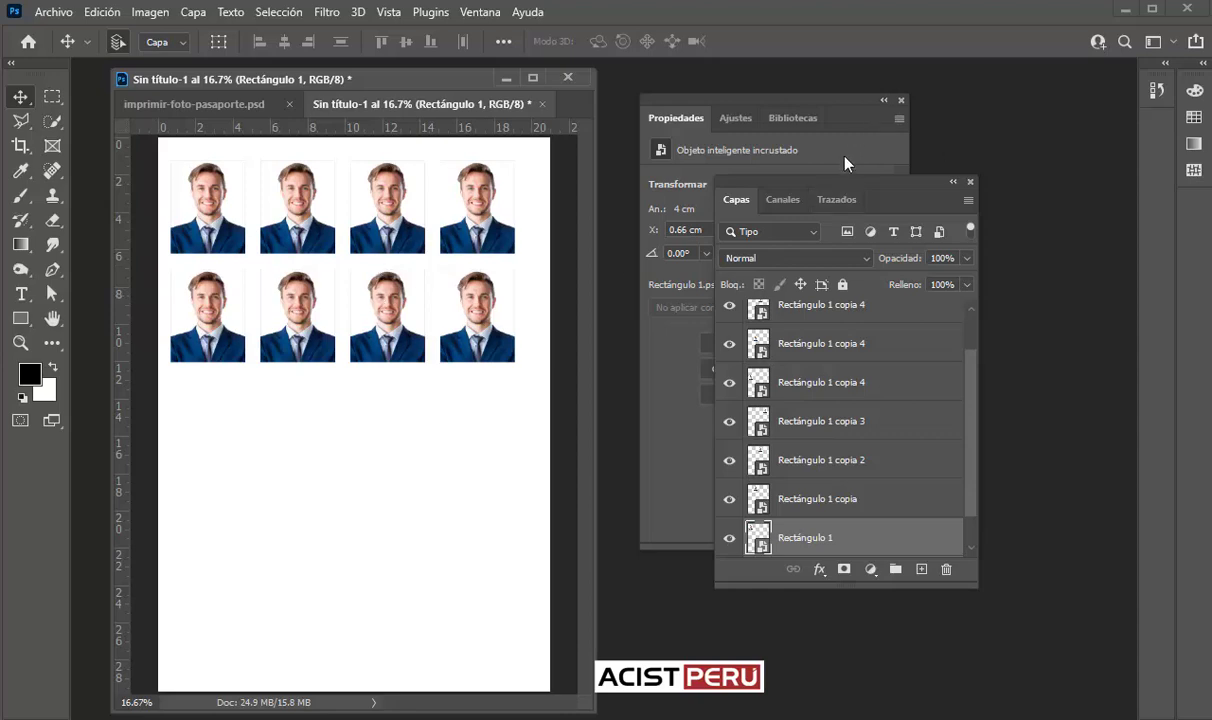
{"action": "left_click_drag", "start_coordinate": [815, 180], "coordinate": [712, 185]}
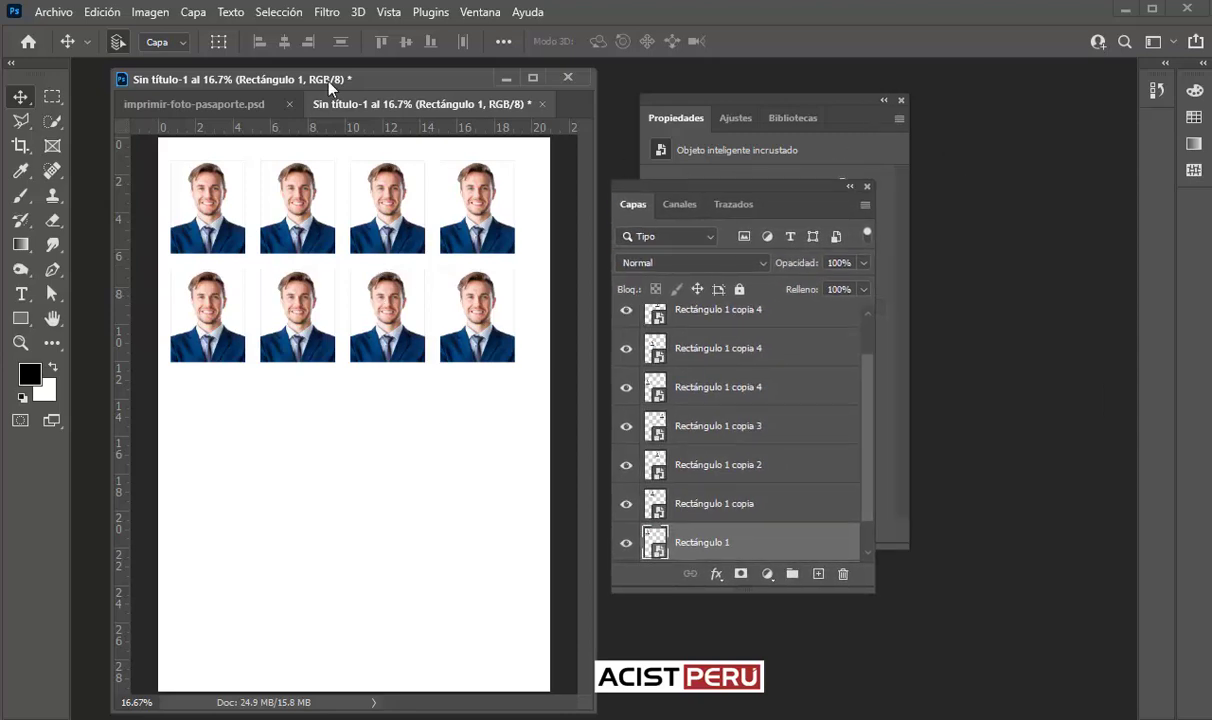
- Open Archivo > Imprimir for the sheet, with the EPSON L365 Series printer selected
{"action": "left_click", "coordinate": [45, 14]}
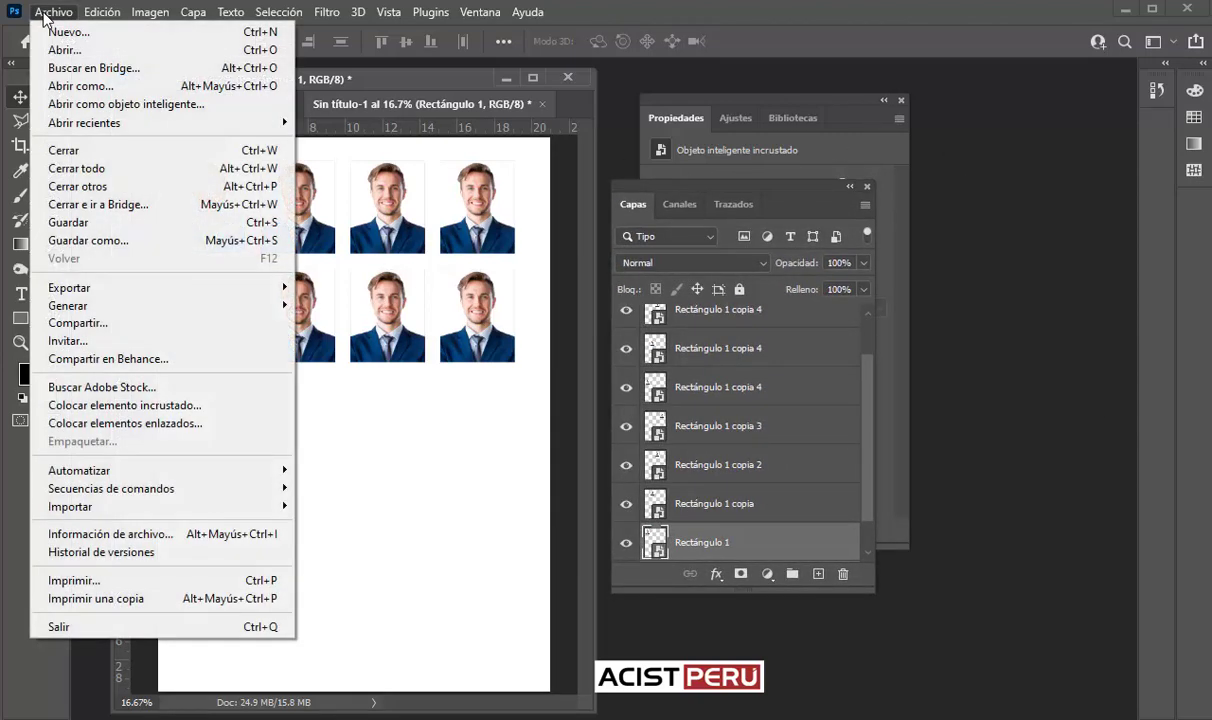
{"action": "left_click", "coordinate": [118, 581]}
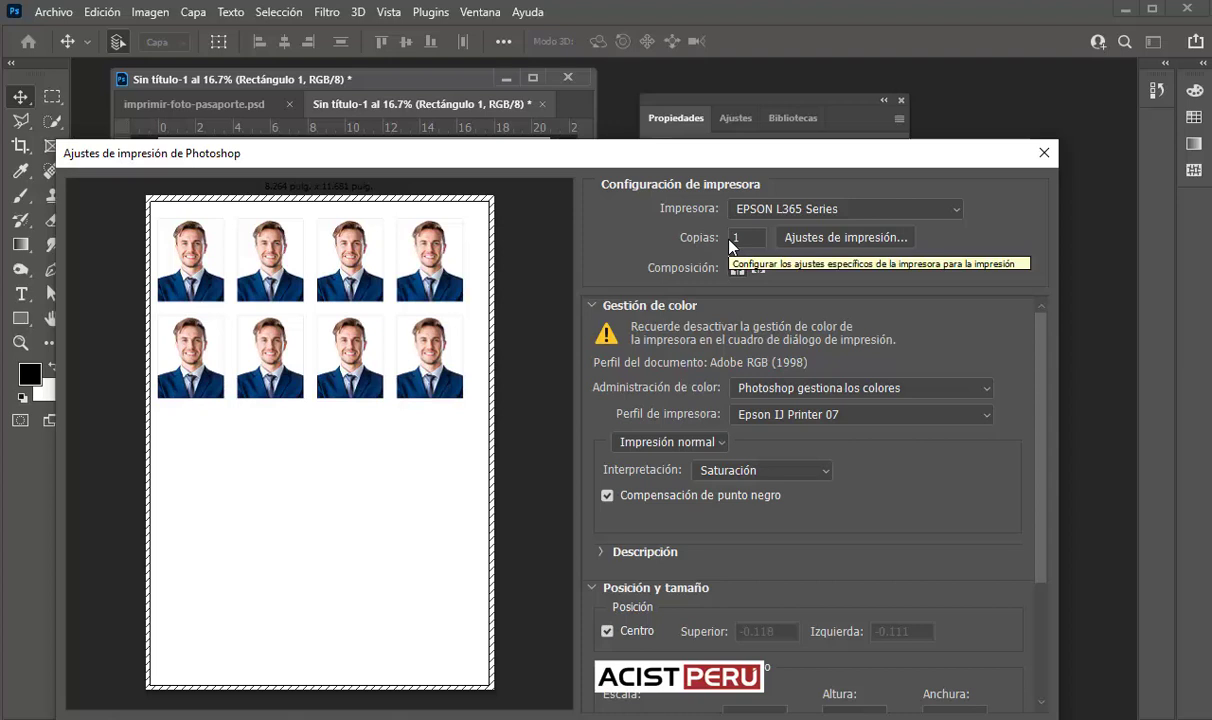
- Confirm A4 paper, Premium Photo Paper Glossy and Alto quality in the EPSON L365 printer settings
{"action": "left_click", "coordinate": [808, 238]}
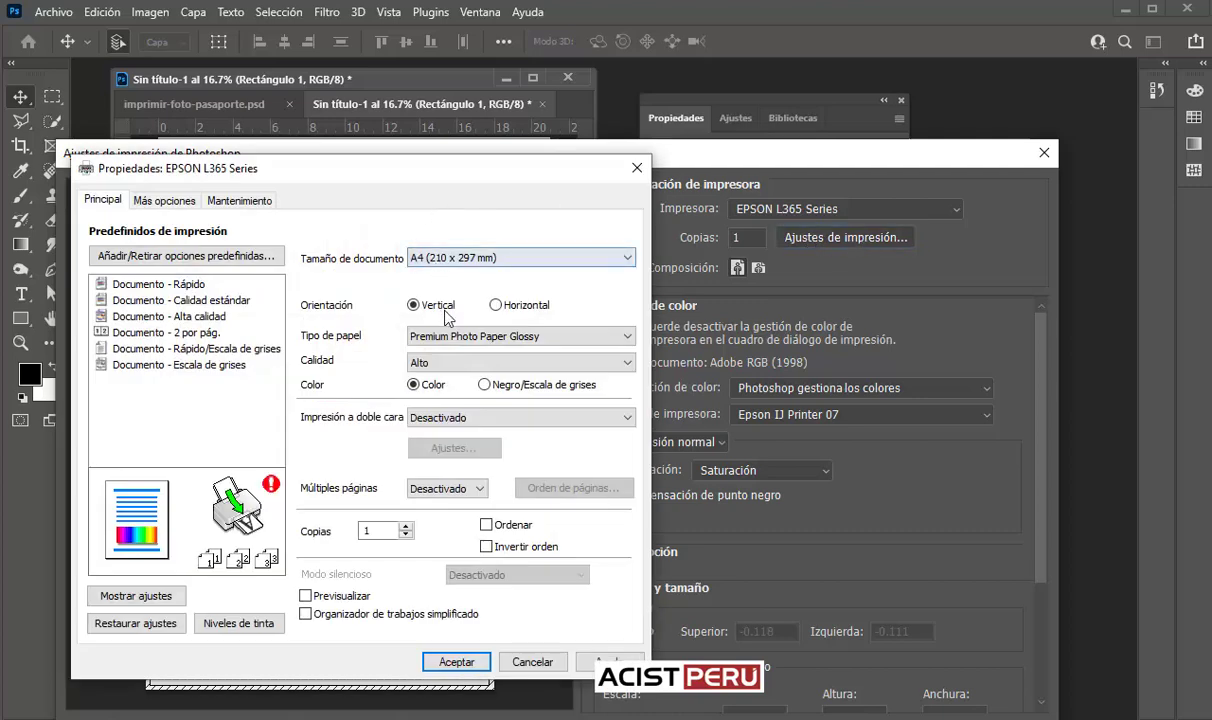
{"action": "left_click", "coordinate": [435, 262]}
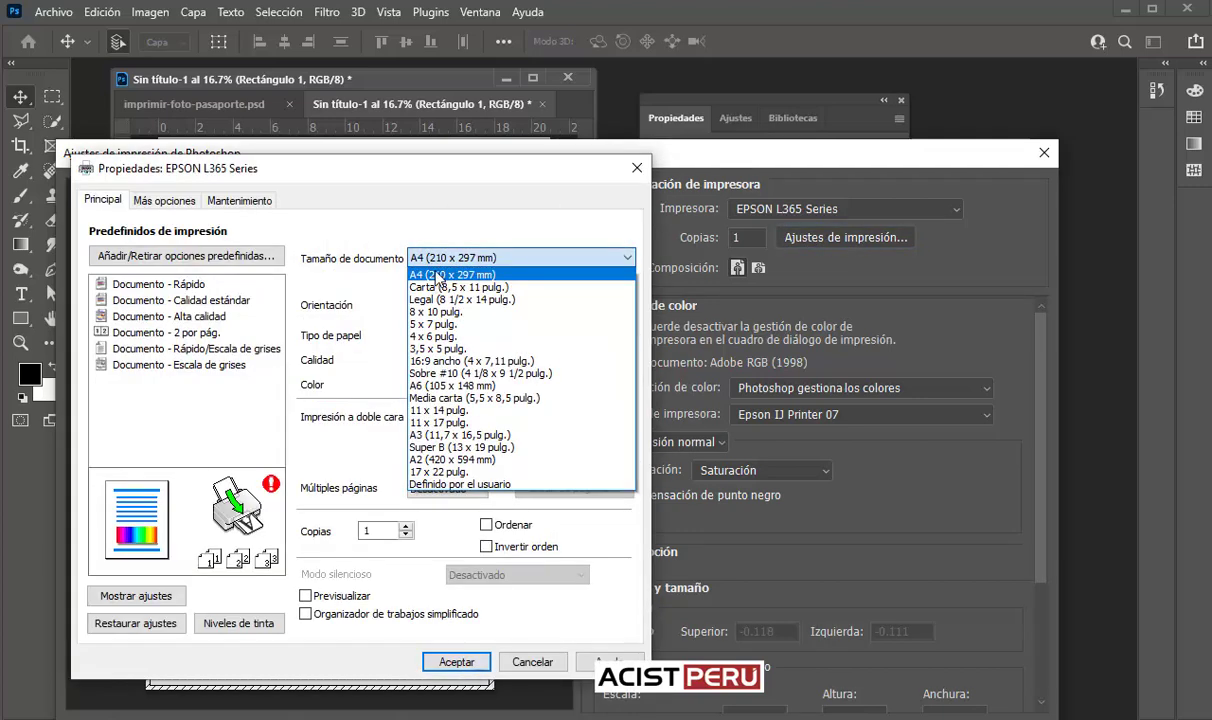
{"action": "left_click", "coordinate": [437, 270]}
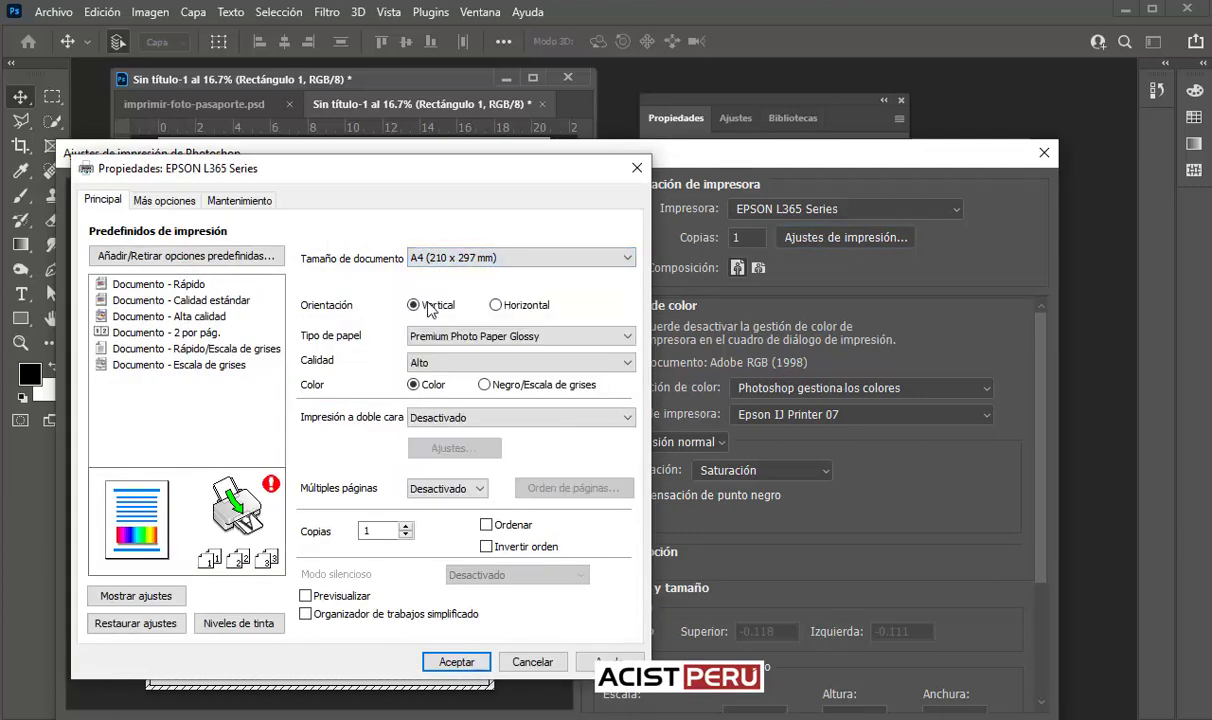
{"action": "left_click", "coordinate": [464, 339]}
{"action": "left_click", "coordinate": [460, 366]}
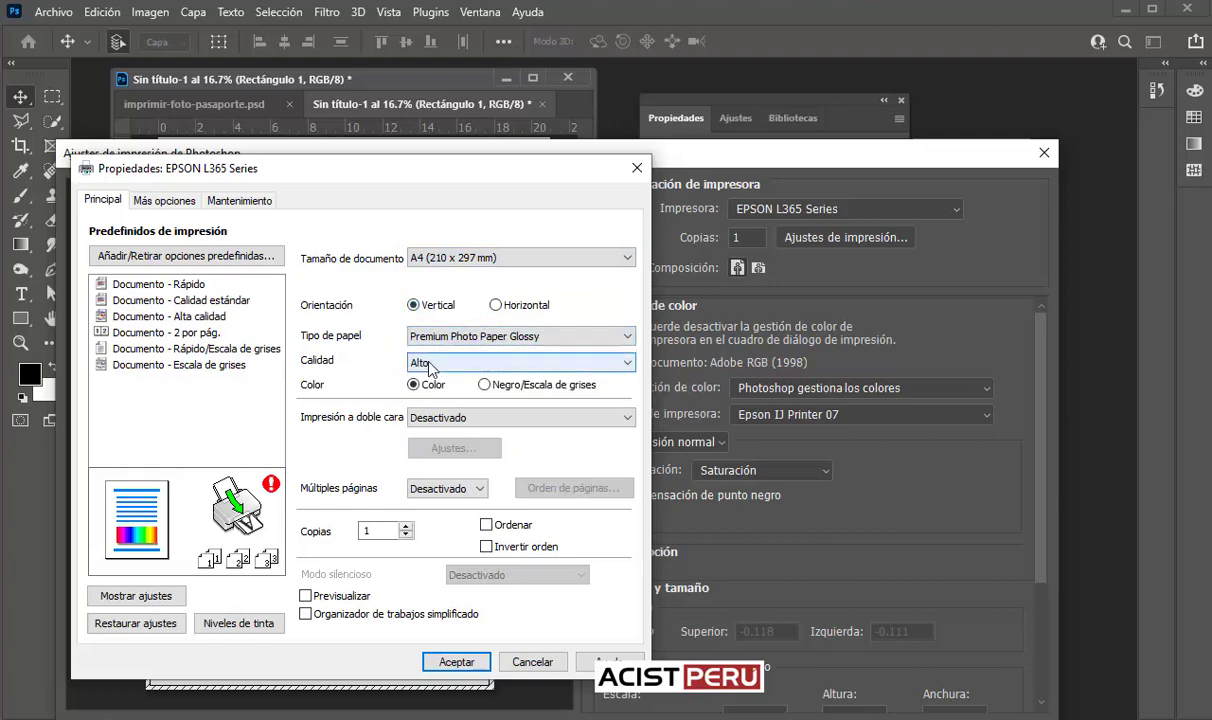
{"action": "left_click", "coordinate": [412, 362]}
{"action": "left_click", "coordinate": [400, 364]}
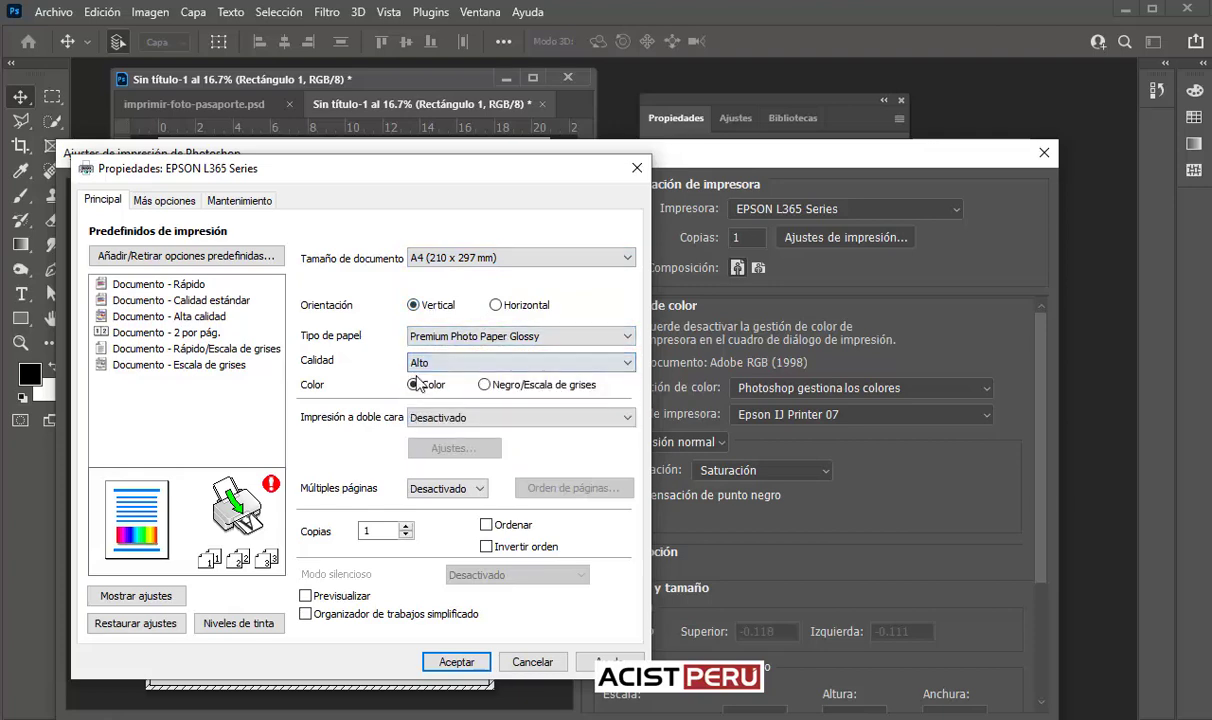
{"action": "left_click", "coordinate": [458, 661]}
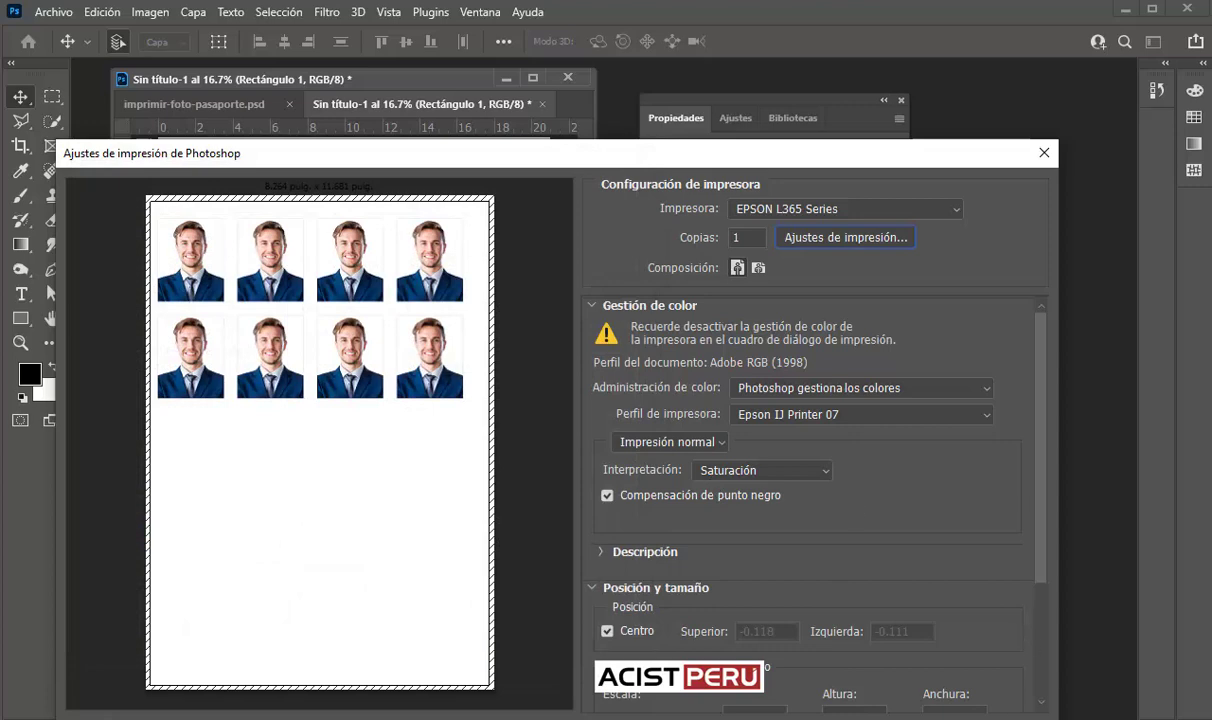